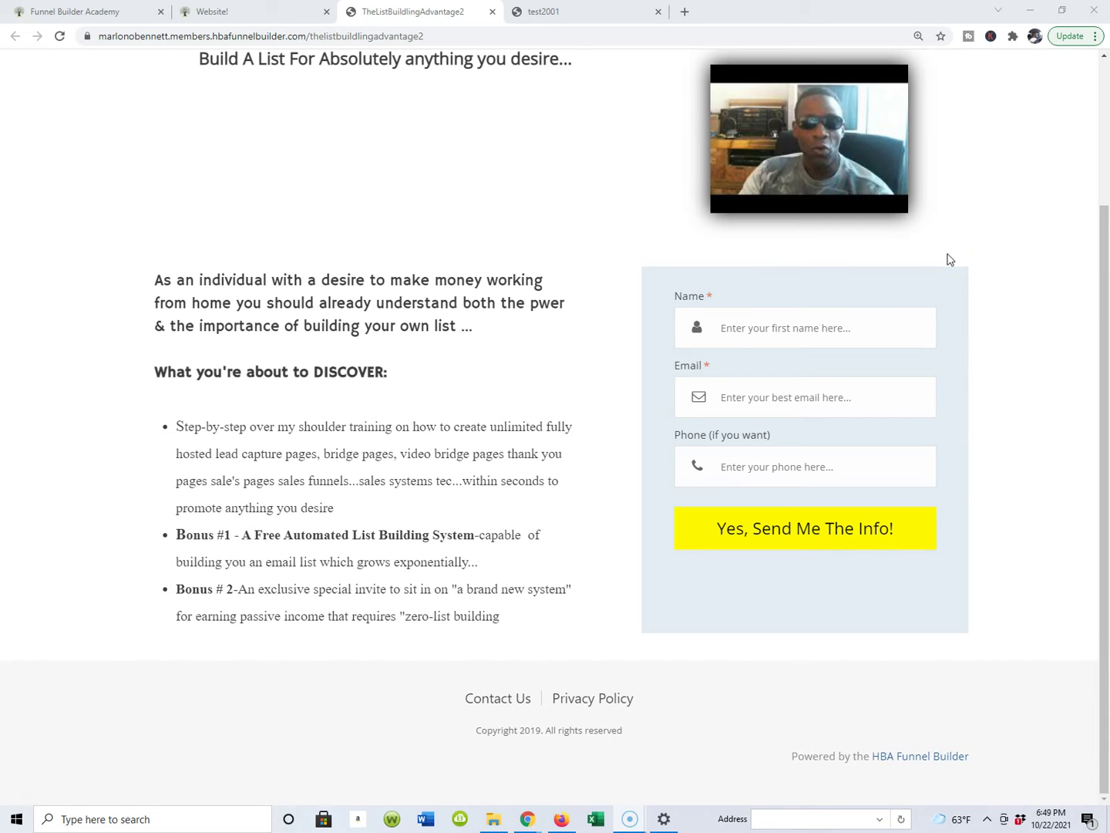
Step: Switch to the test2001 tab to show the live opt-in page with its name and email form
scroll(1017, 282, "up", 3)
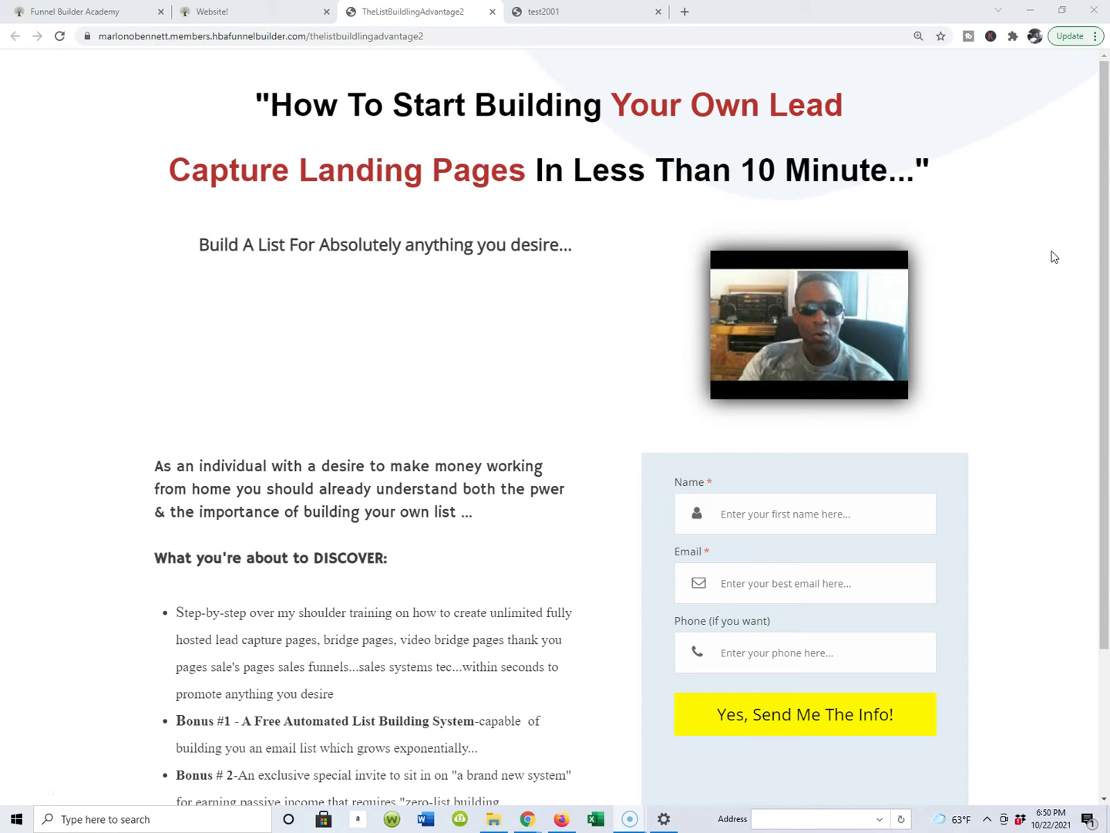
scroll(1051, 255, "down", 1)
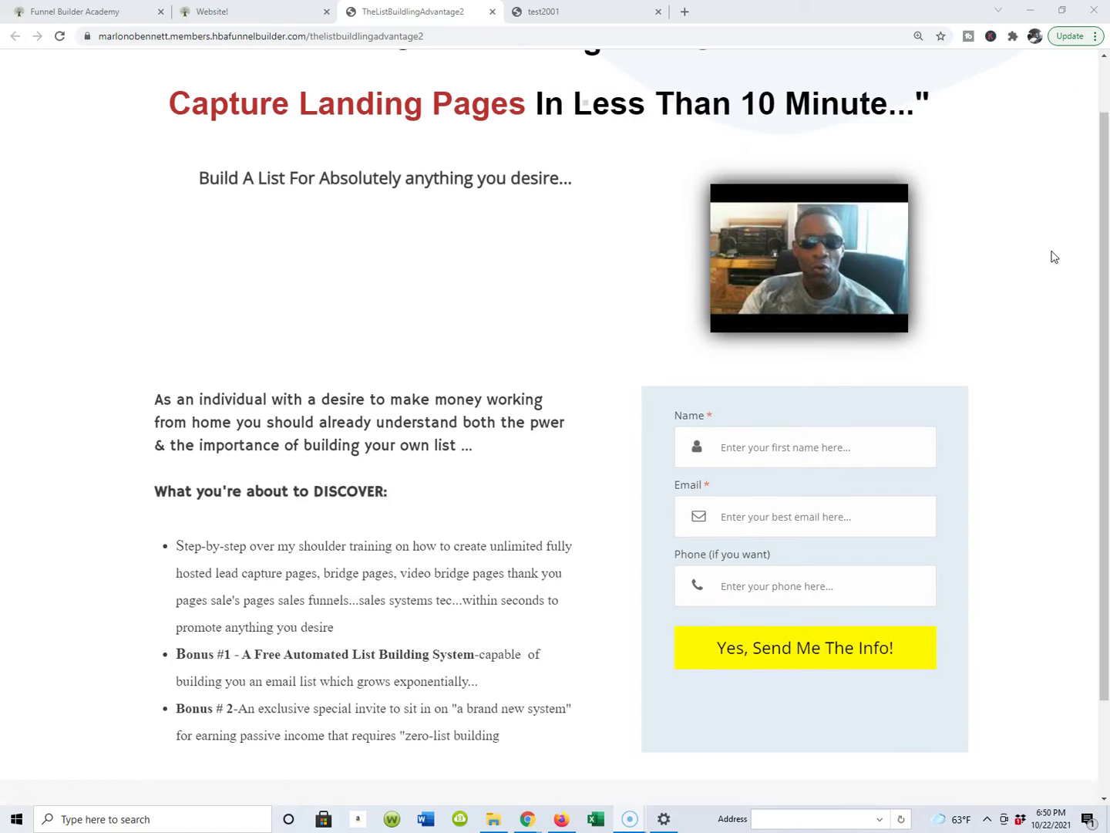
scroll(1094, 235, "up", 1)
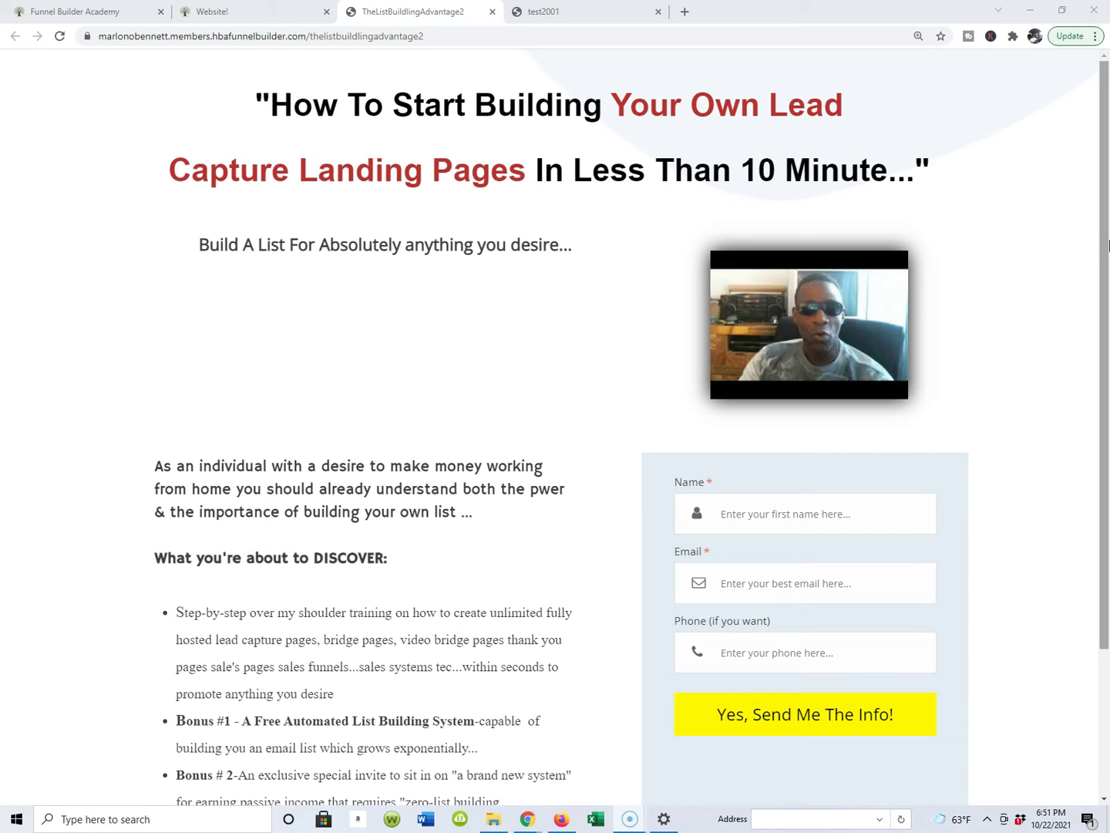
left_click(610, 15)
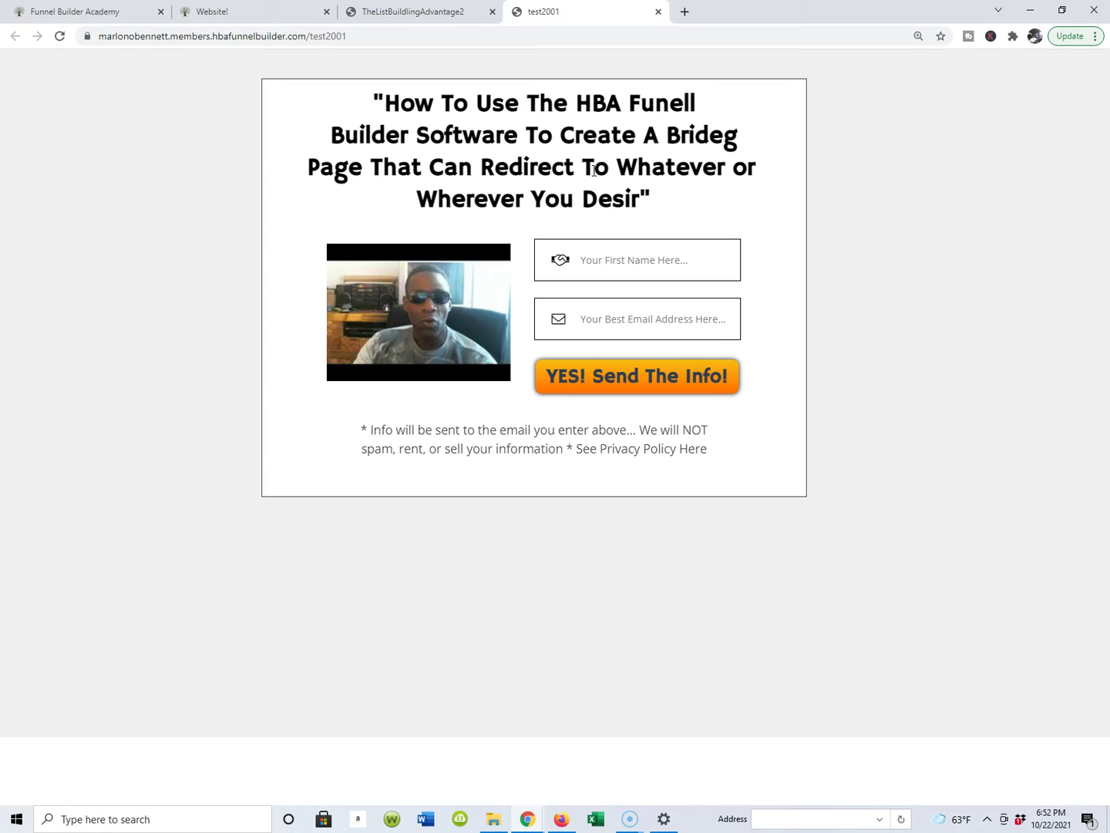
Step: Enter a test first name and a test e-mail address in the test2001 sign-up form
left_click(676, 260)
type("arlon")
left_click(609, 320)
type("itsman")
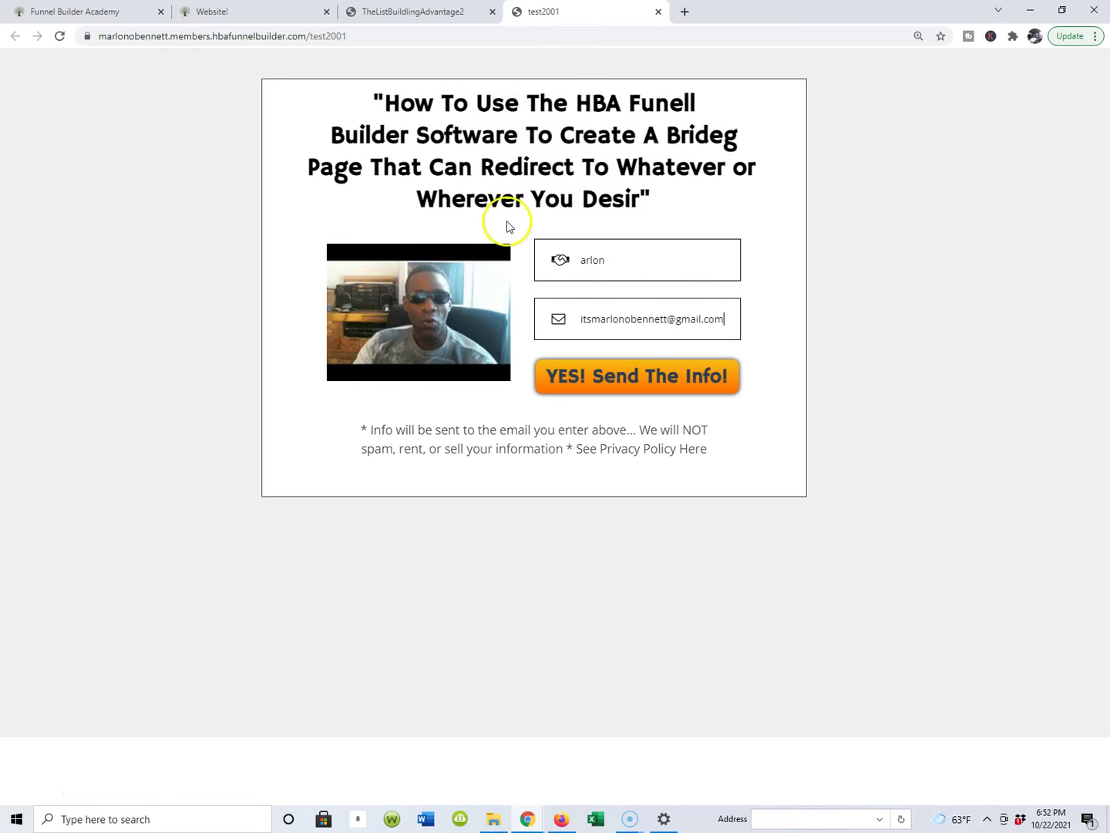
Step: Submit the form via 'YES! Send The Info!', review the CashOnDemandSimplified redirect page, then go back
left_click(630, 379)
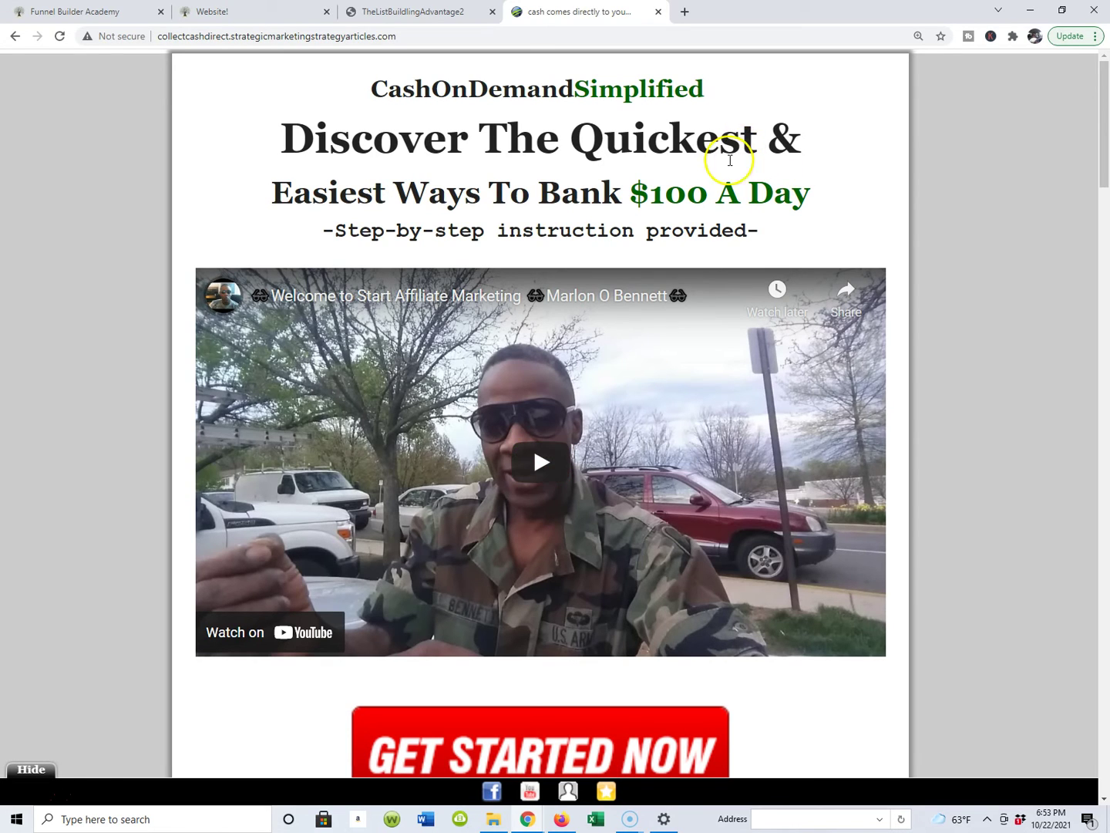
scroll(354, 486, "down", 5)
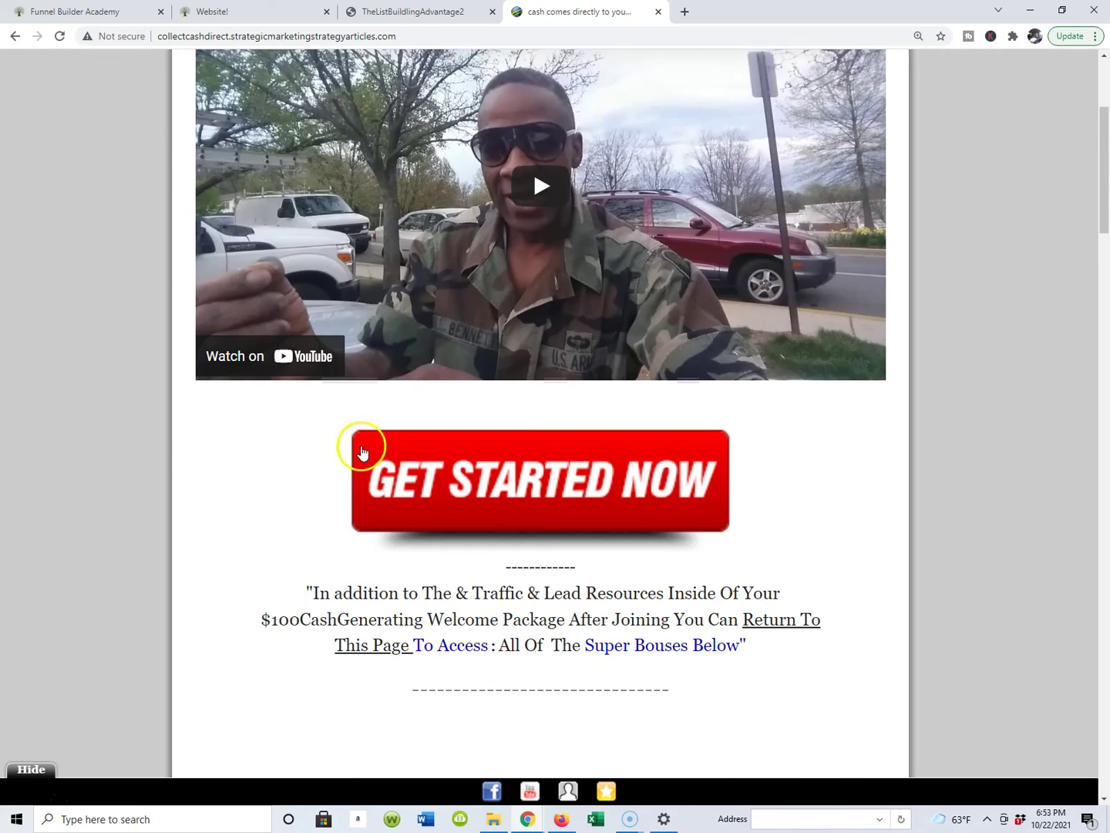
scroll(428, 344, "down", 5)
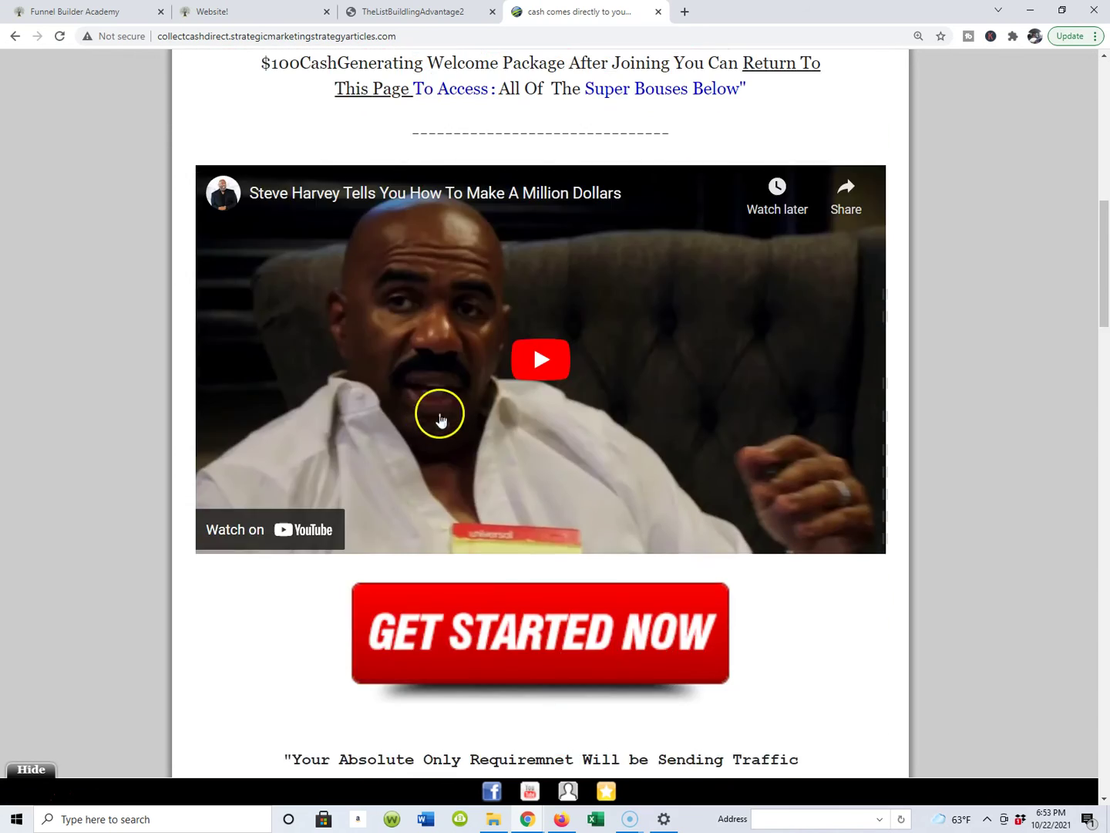
scroll(448, 405, "up", 8)
scroll(583, 192, "up", 2)
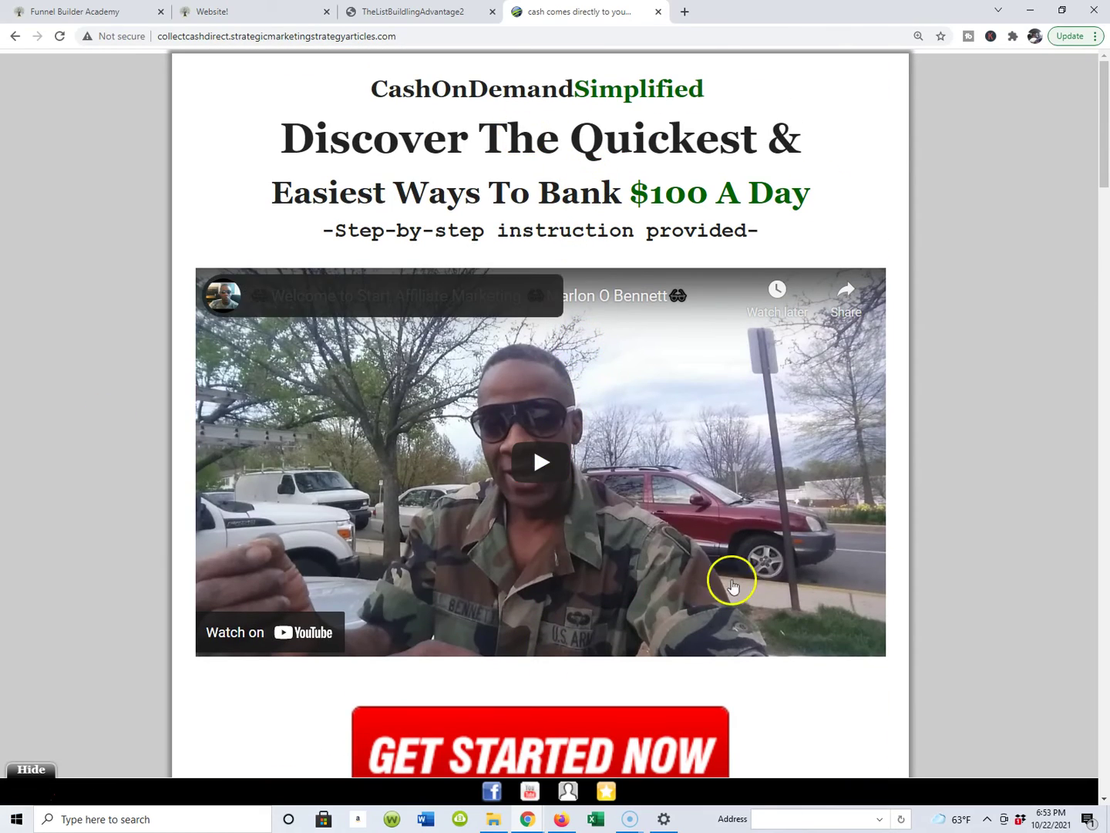
scroll(961, 462, "down", 2)
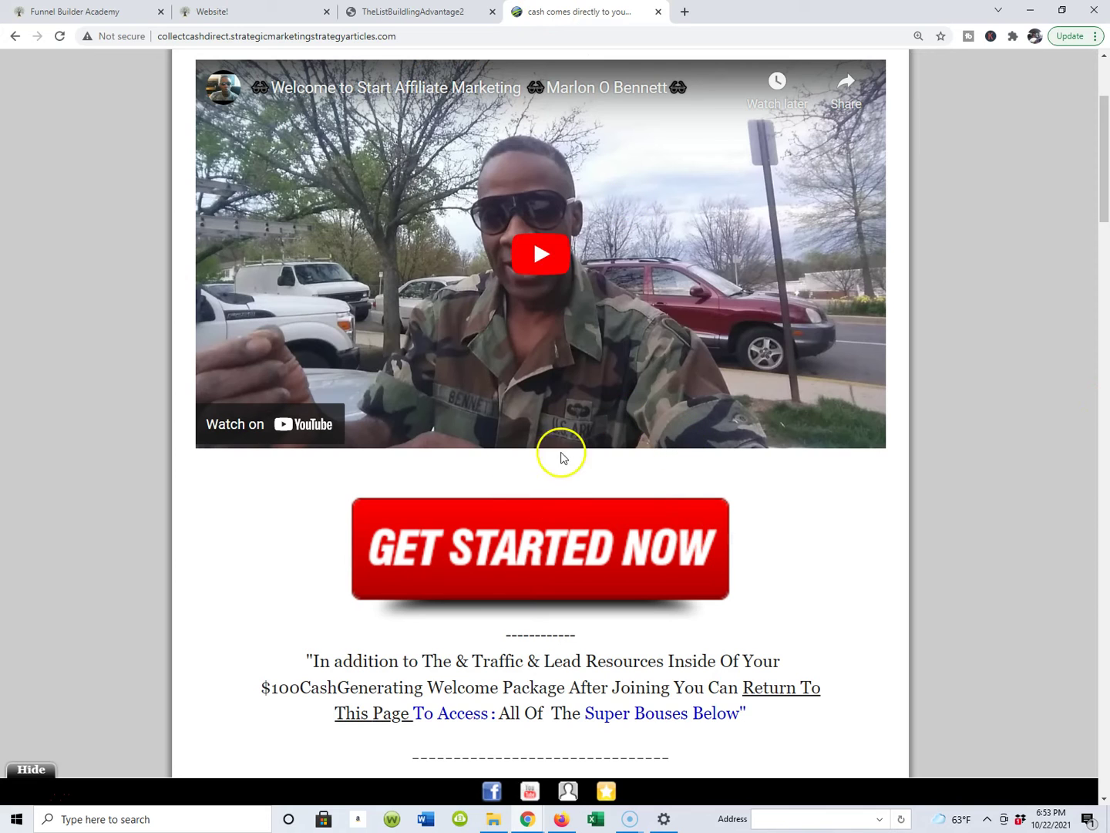
scroll(515, 503, "up", 3)
scroll(652, 439, "down", 4)
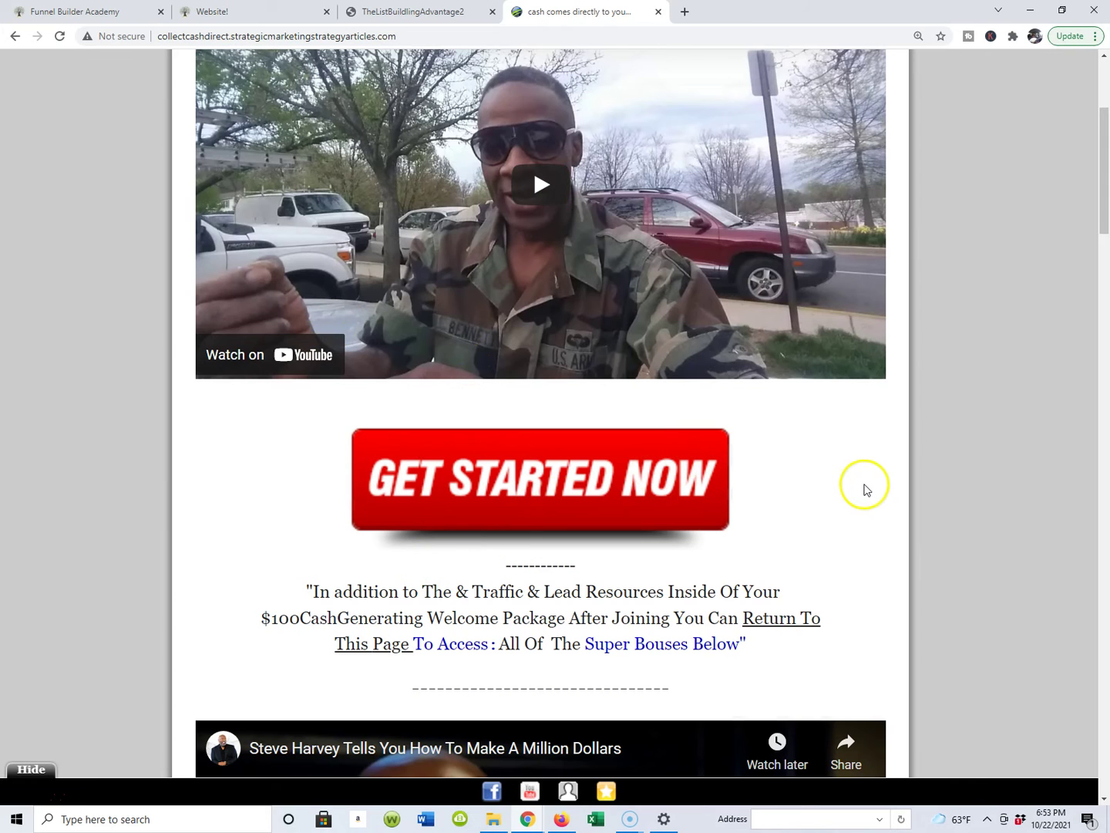
scroll(736, 470, "down", 1)
scroll(743, 455, "up", 3)
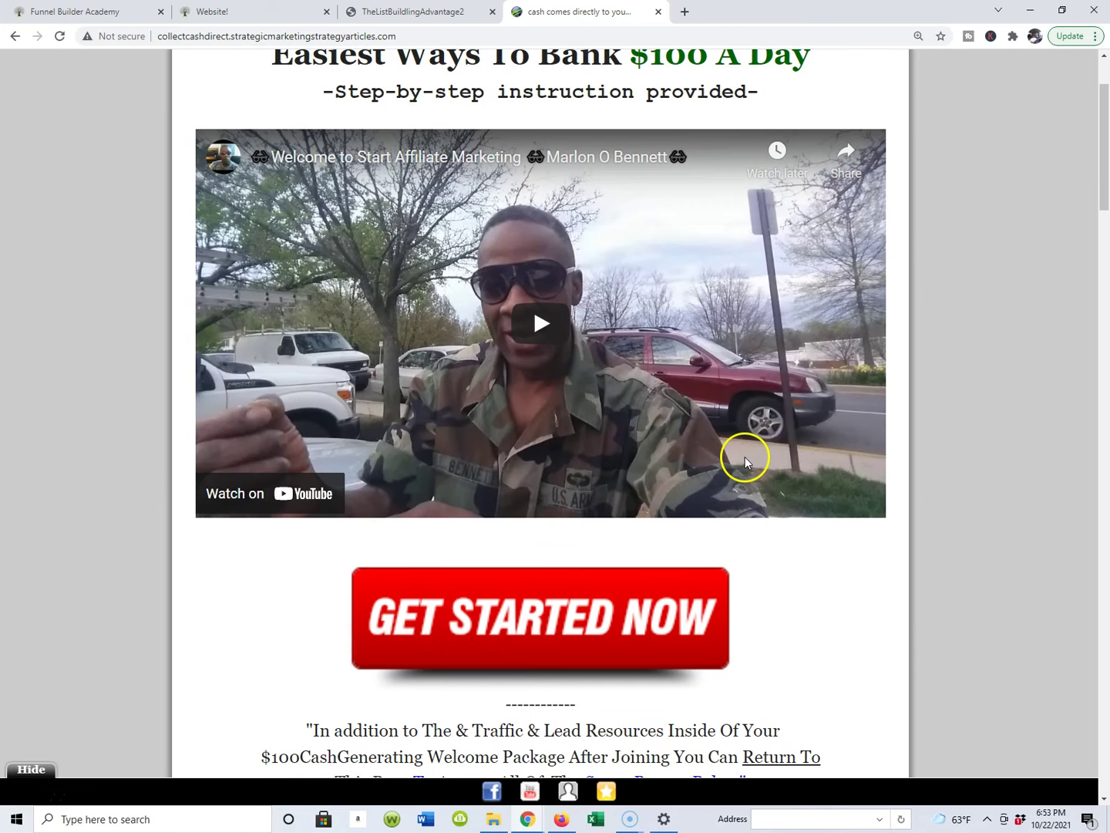
scroll(745, 459, "down", 3)
scroll(744, 454, "up", 3)
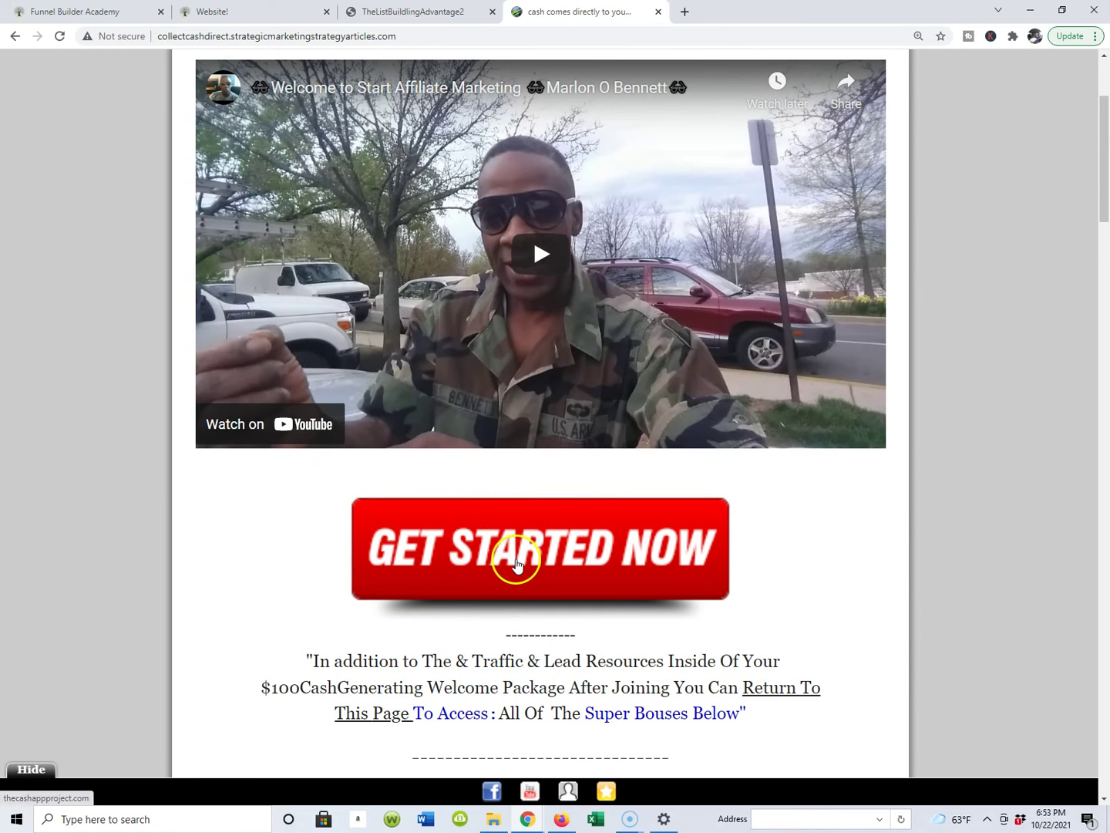
scroll(518, 566, "up", 3)
scroll(465, 186, "down", 2)
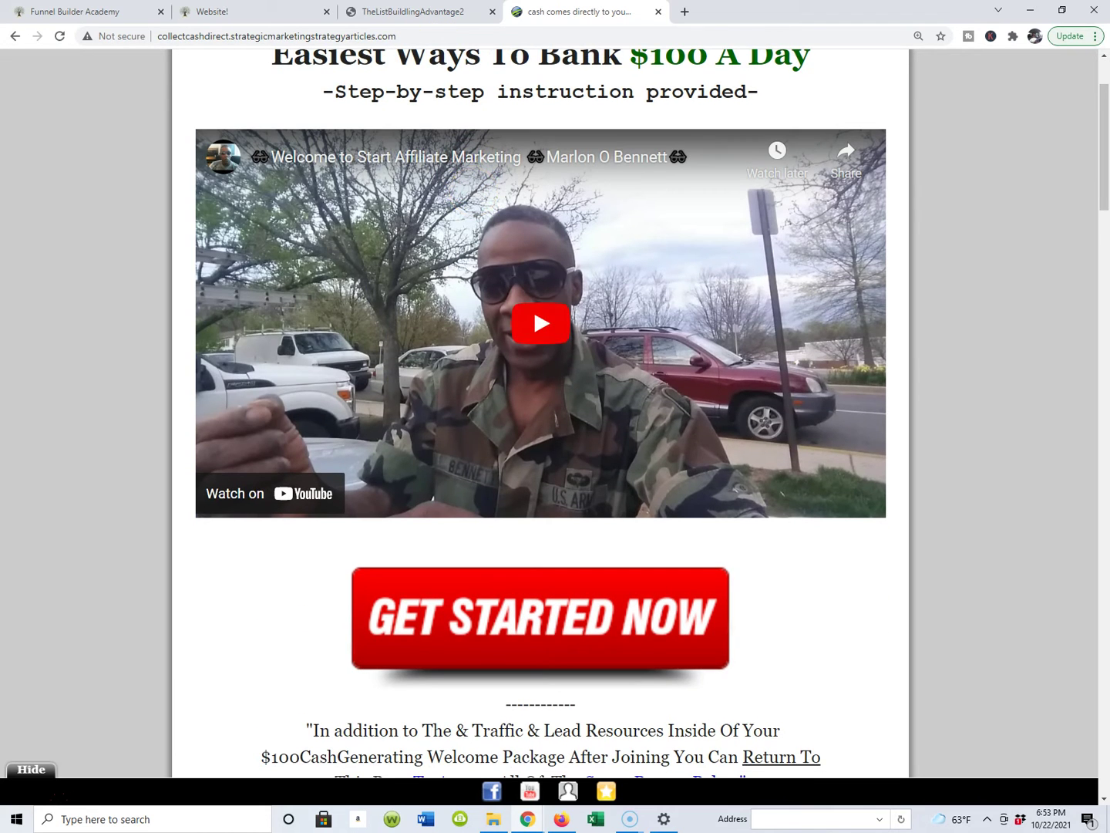
scroll(372, 181, "up", 2)
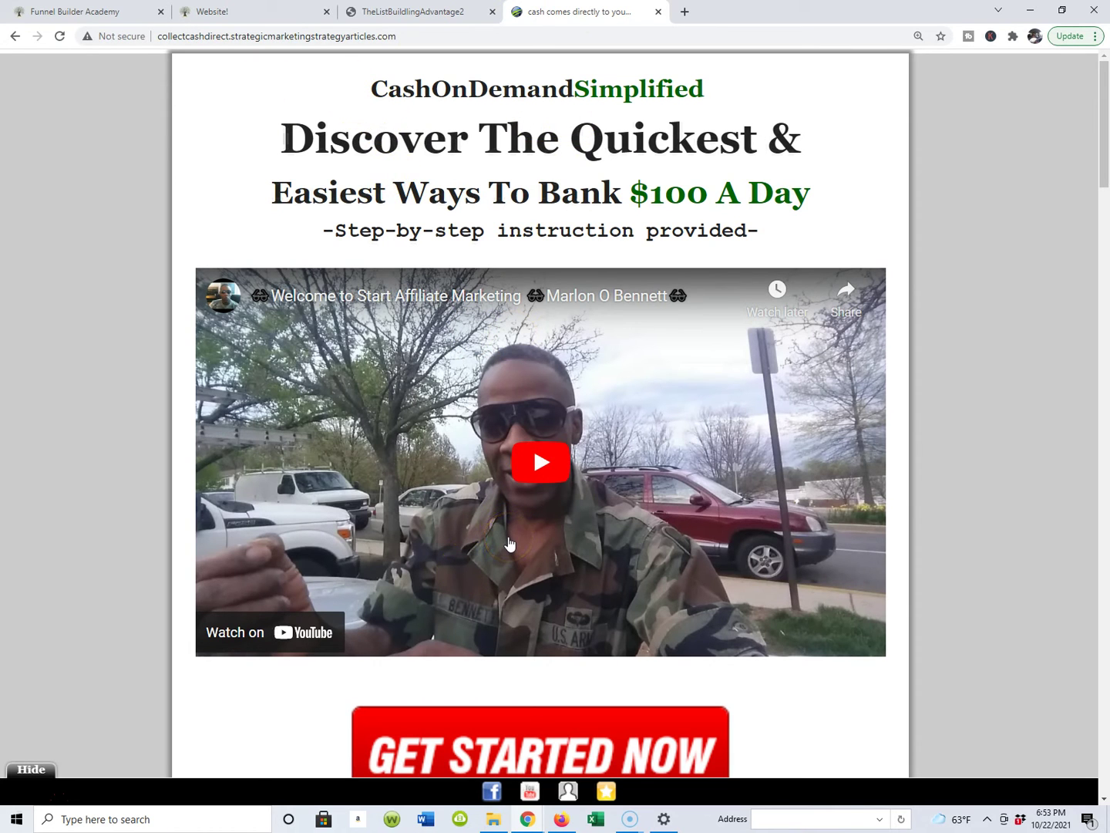
scroll(509, 544, "down", 3)
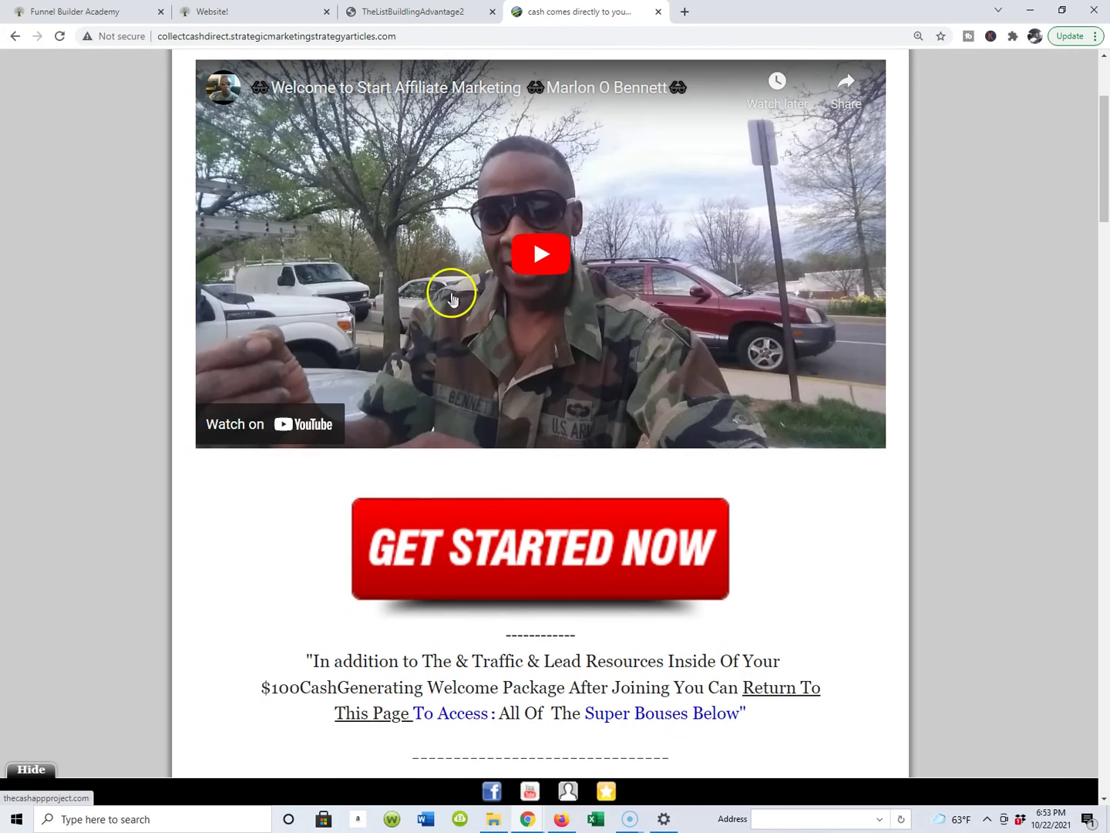
scroll(448, 295, "up", 2)
scroll(452, 296, "up", 1)
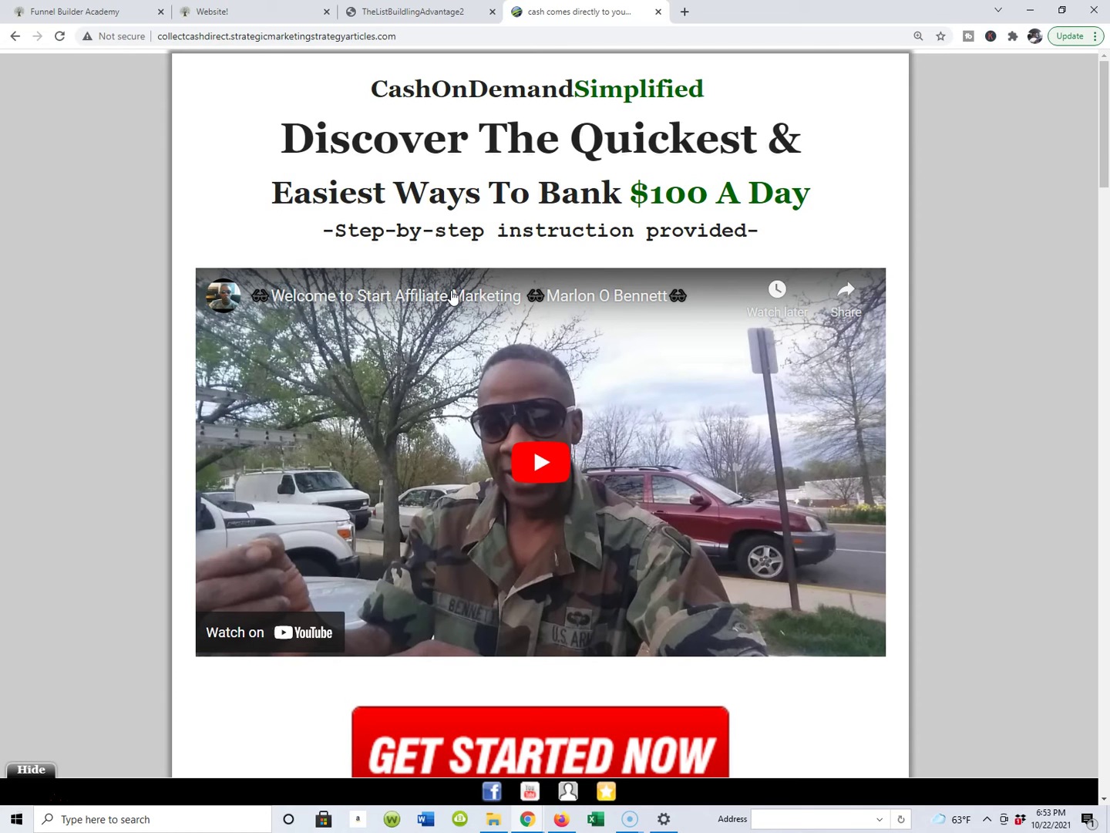
scroll(498, 282, "down", 4)
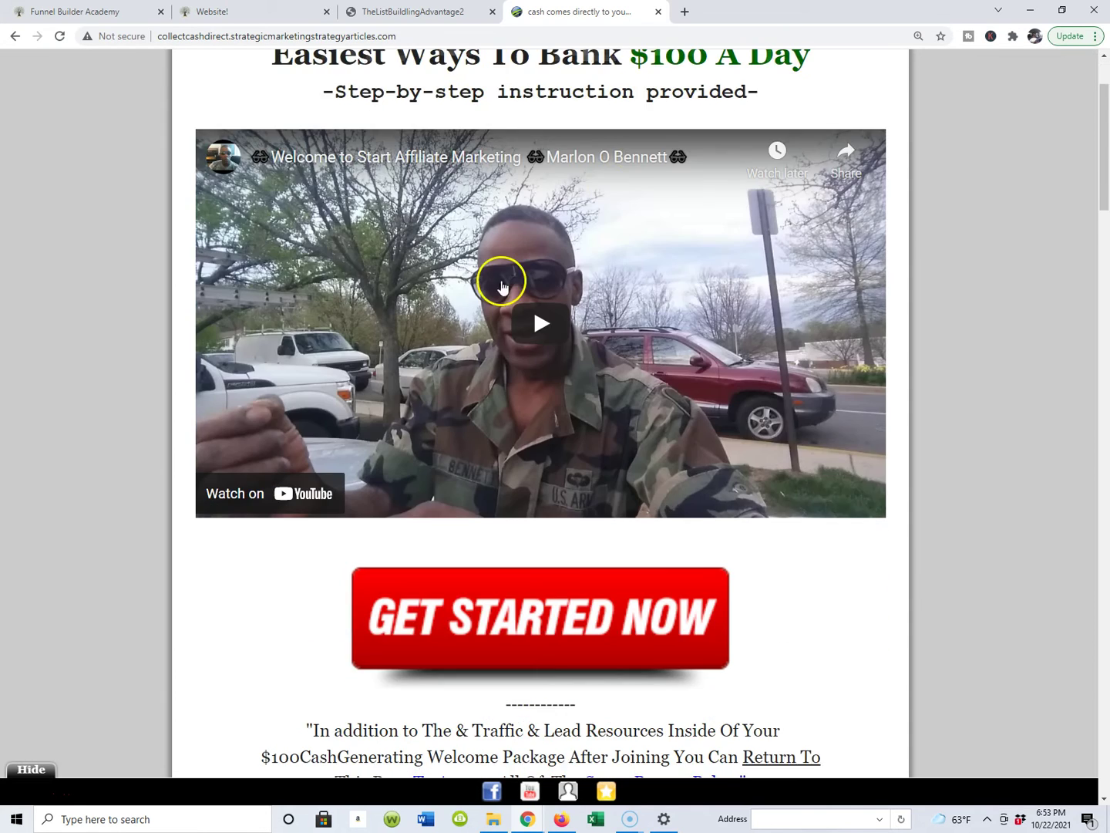
scroll(436, 350, "up", 1)
scroll(436, 350, "up", 3)
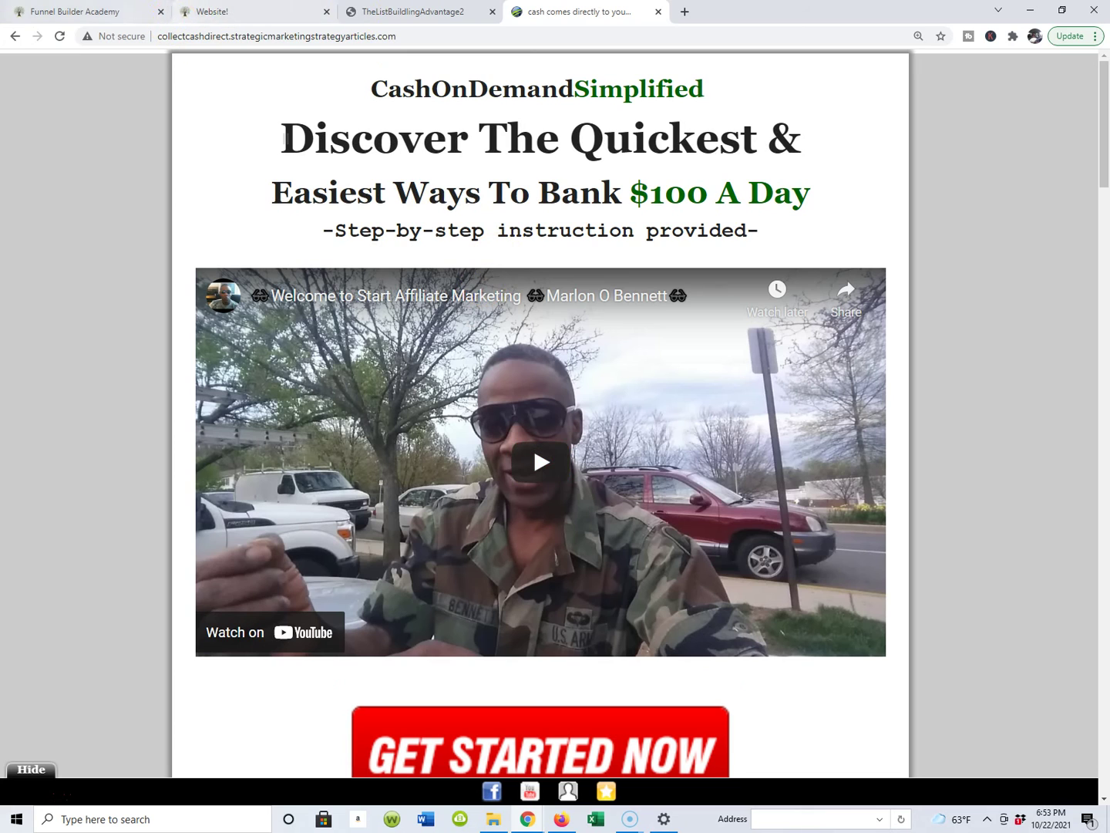
left_click(15, 36)
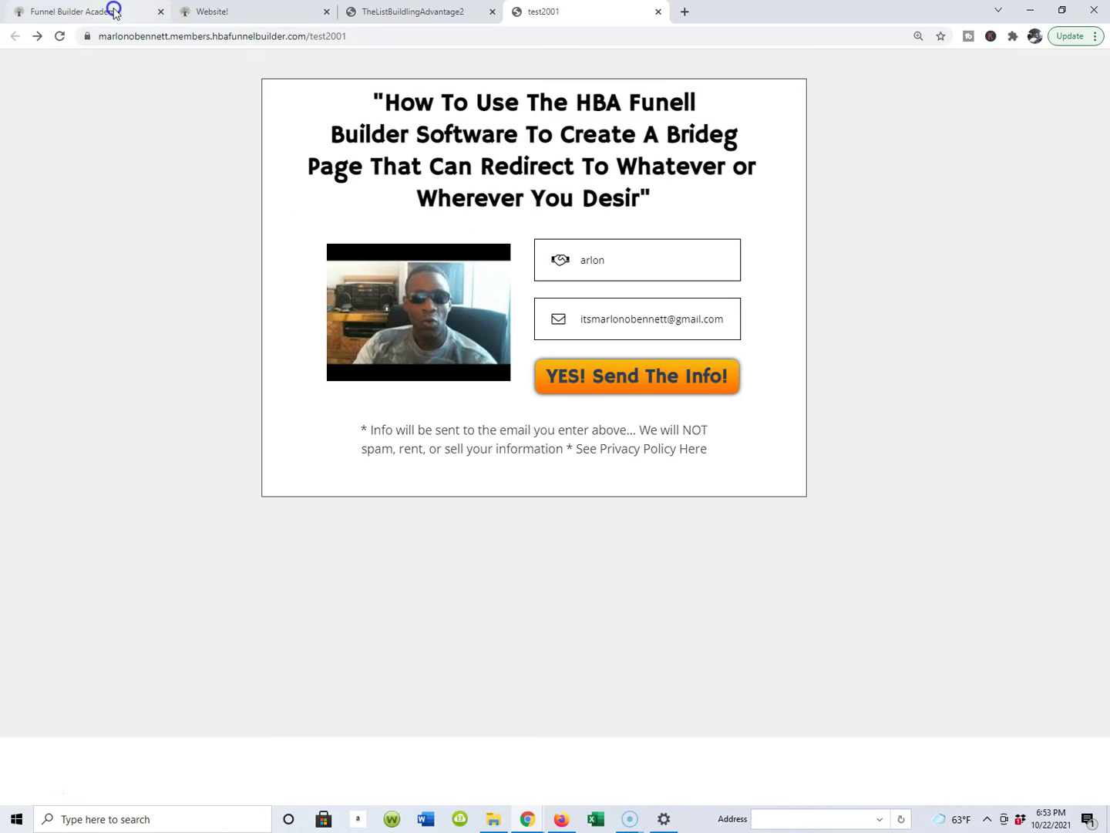
Step: Retype the 'Bridge' ending and complete 'Desire' in the test2001 headline, then save
left_click(227, 13)
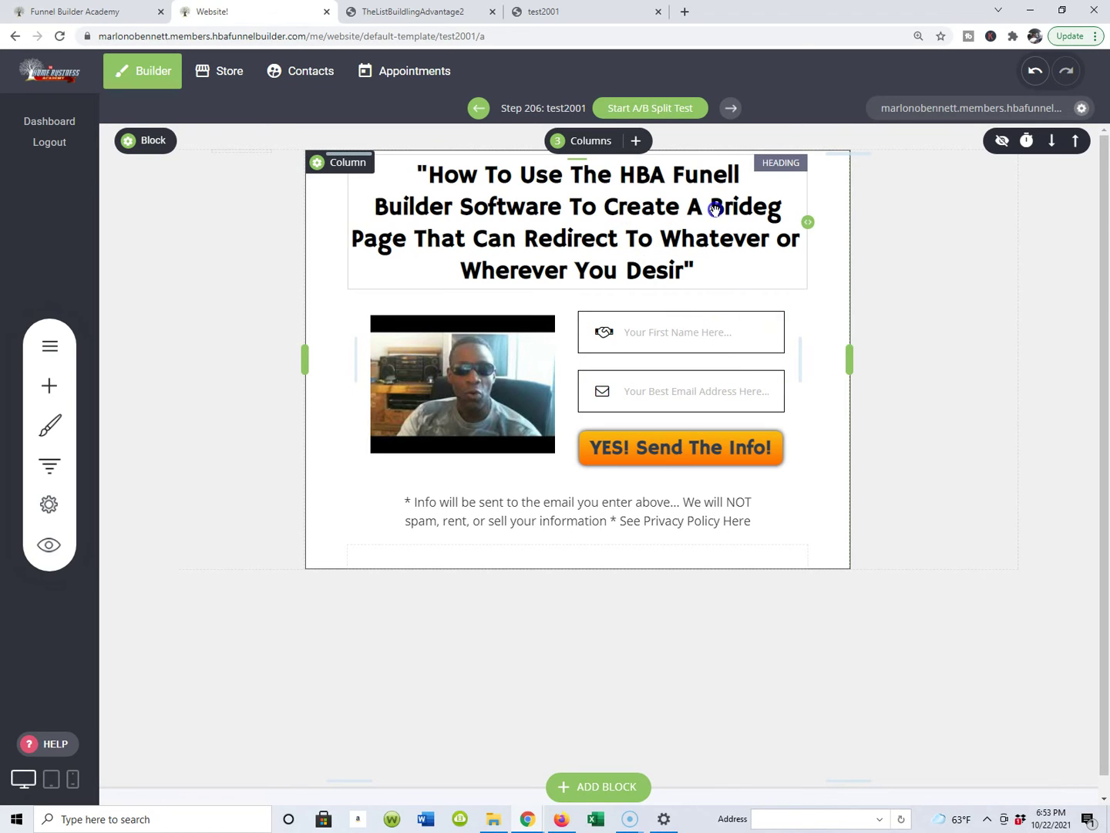
left_click(754, 209)
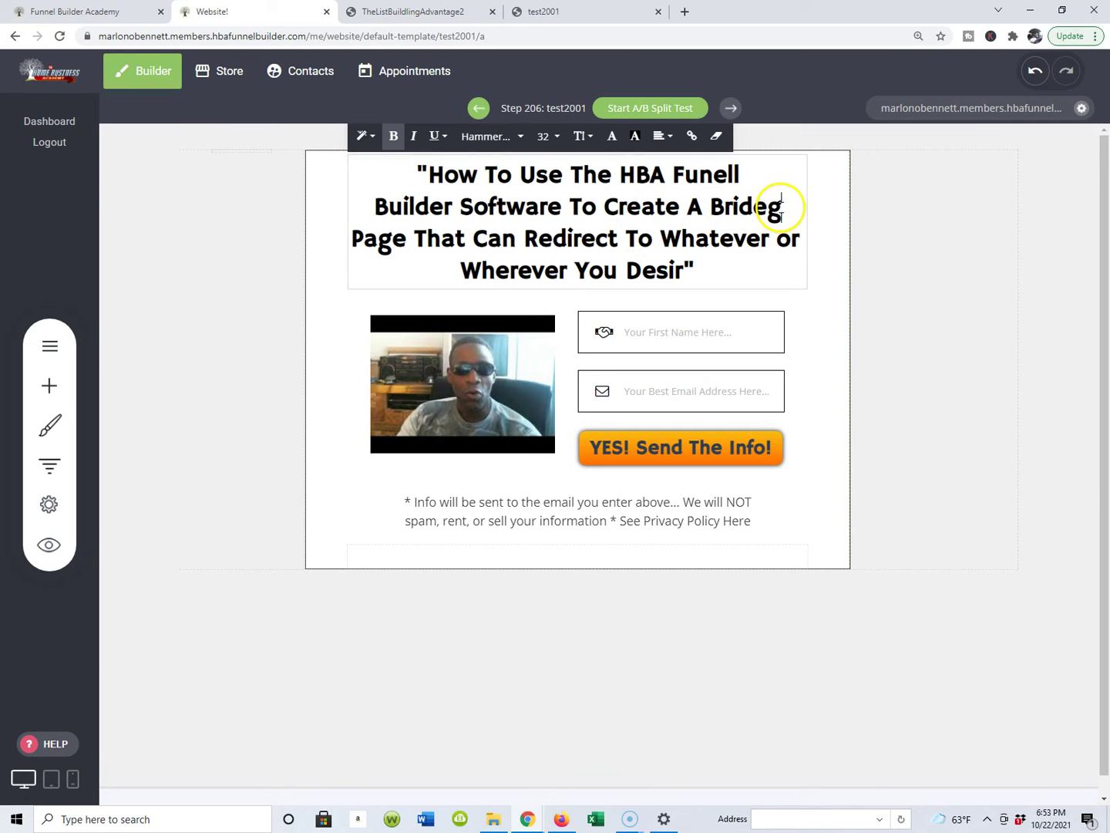
key("BackSpace")
key("BackSpace")
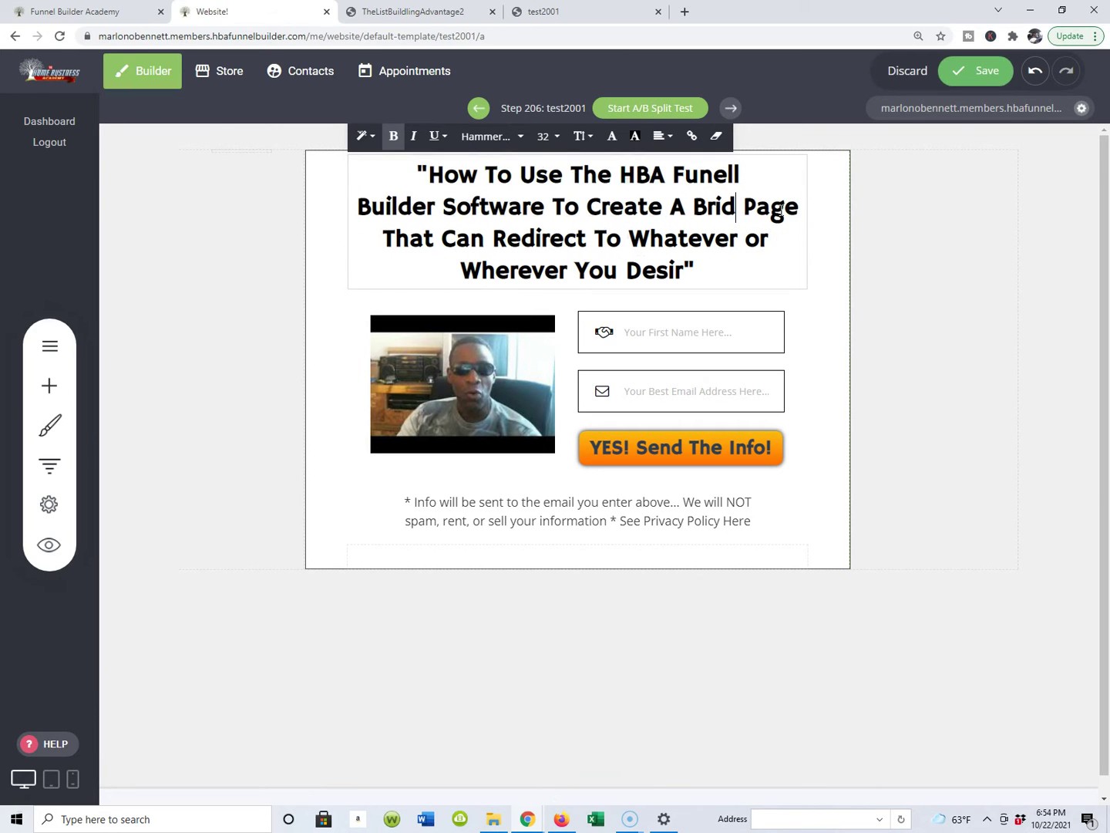
type("gw")
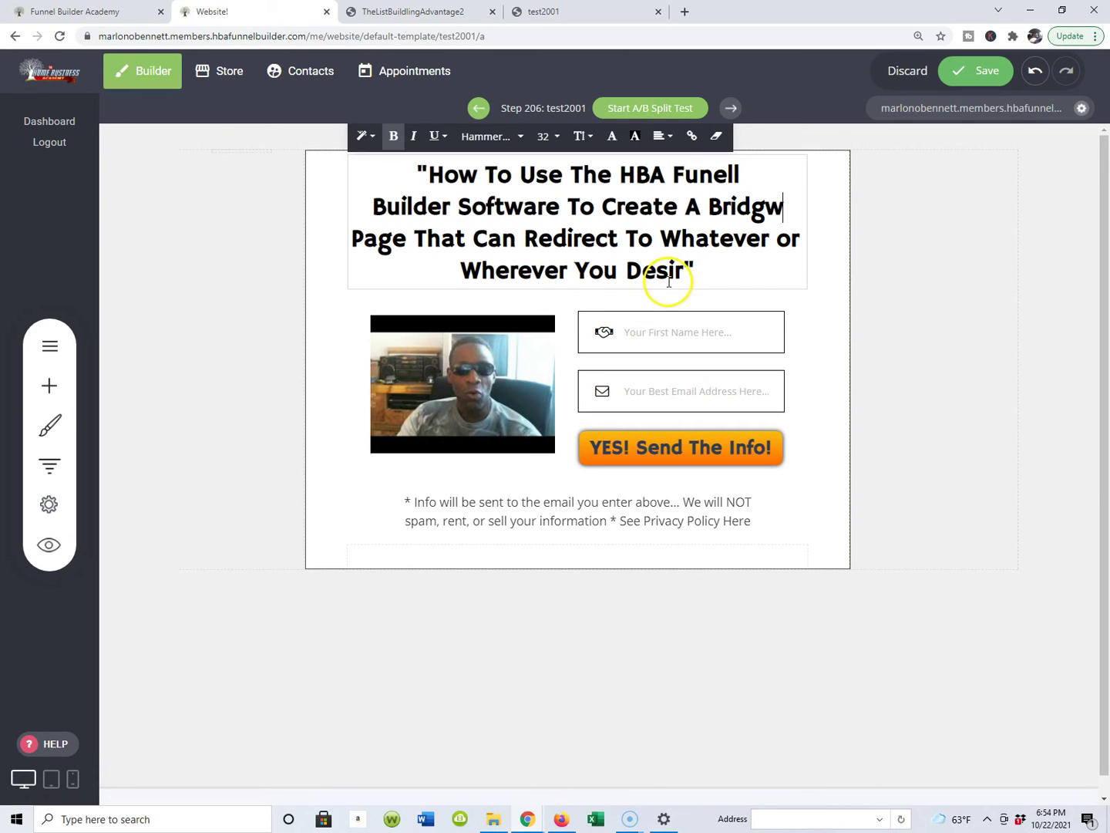
left_click(684, 275)
type("e")
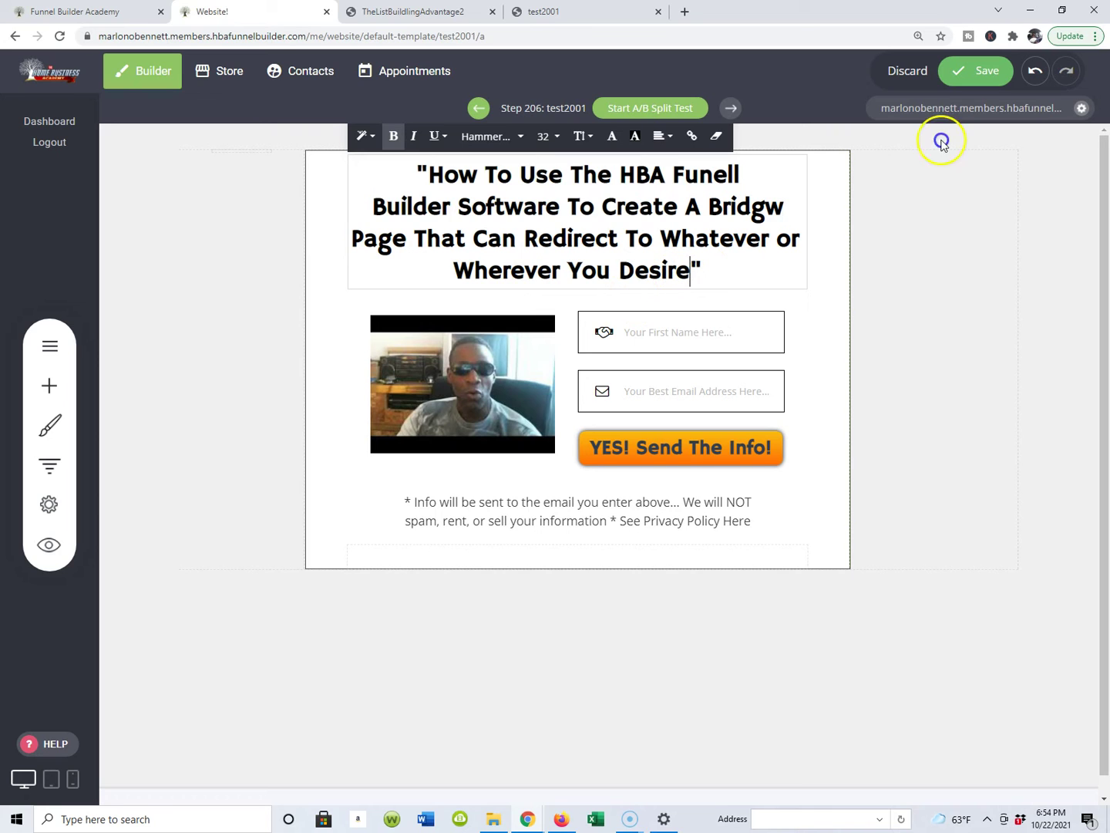
left_click(995, 74)
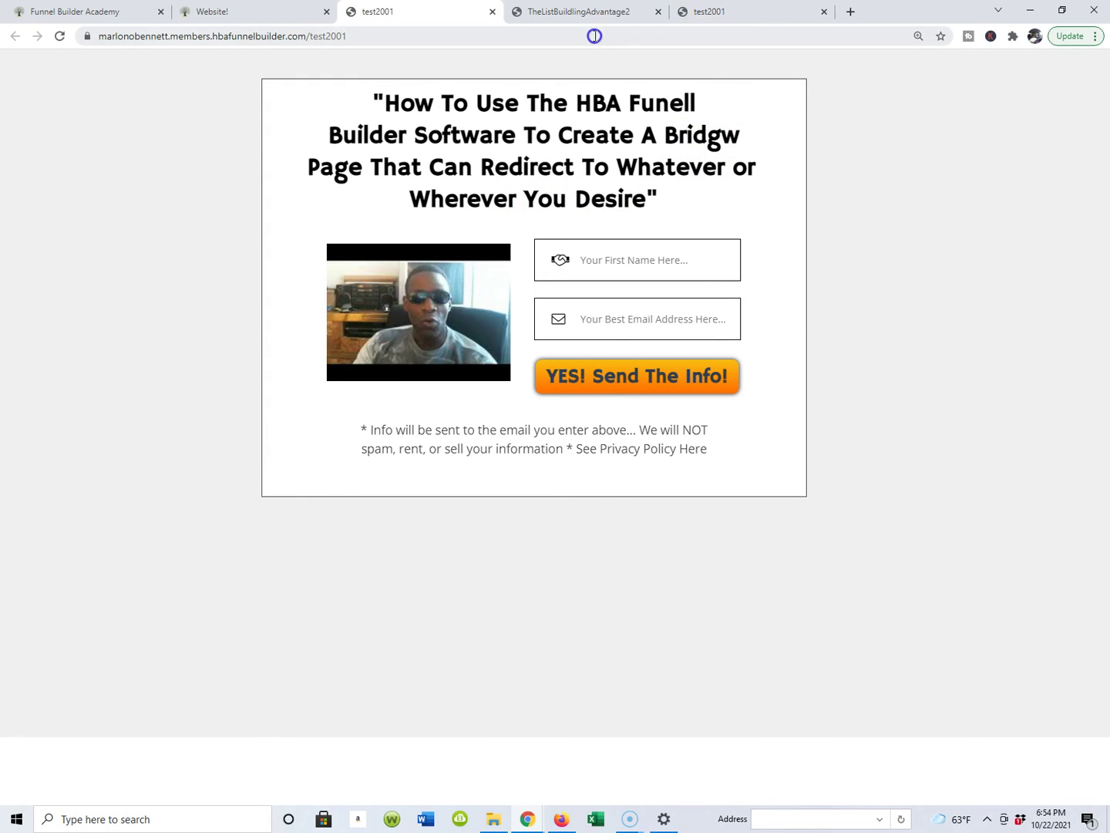
Step: Close the TheListBuildingAdvantage2 tab and the extra test2001 preview tab
left_click(582, 16)
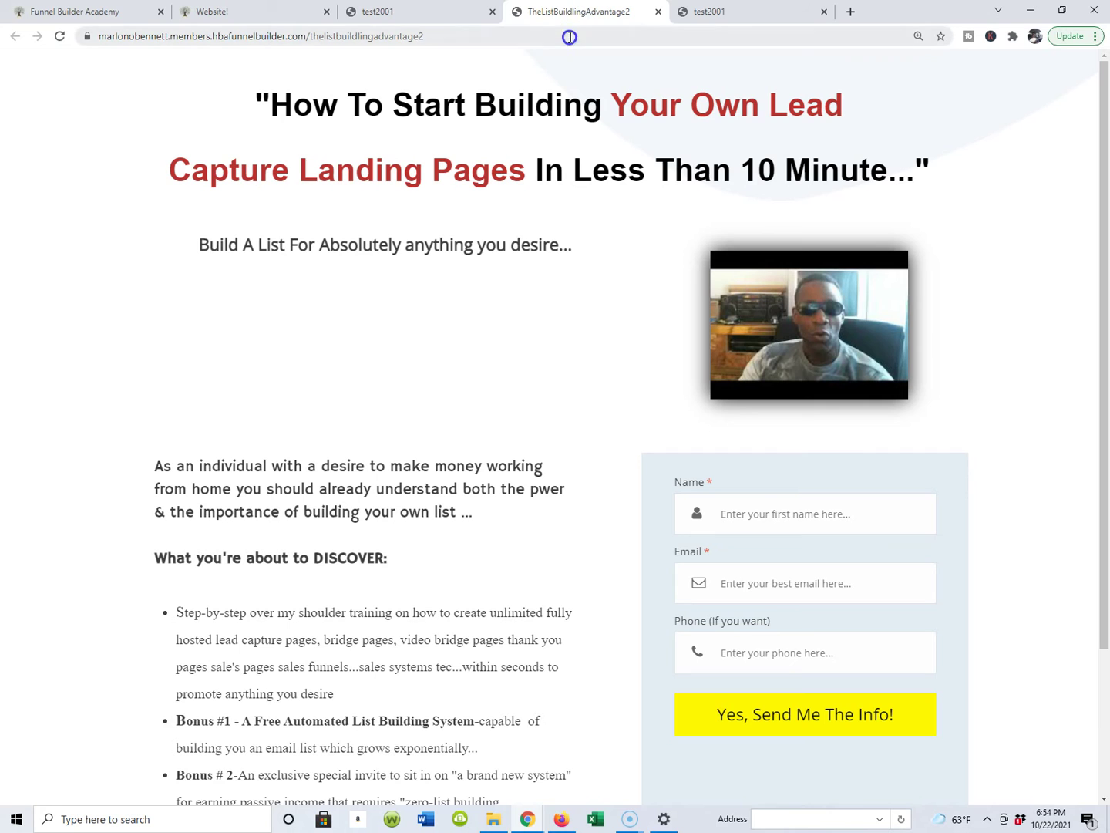
left_click(660, 12)
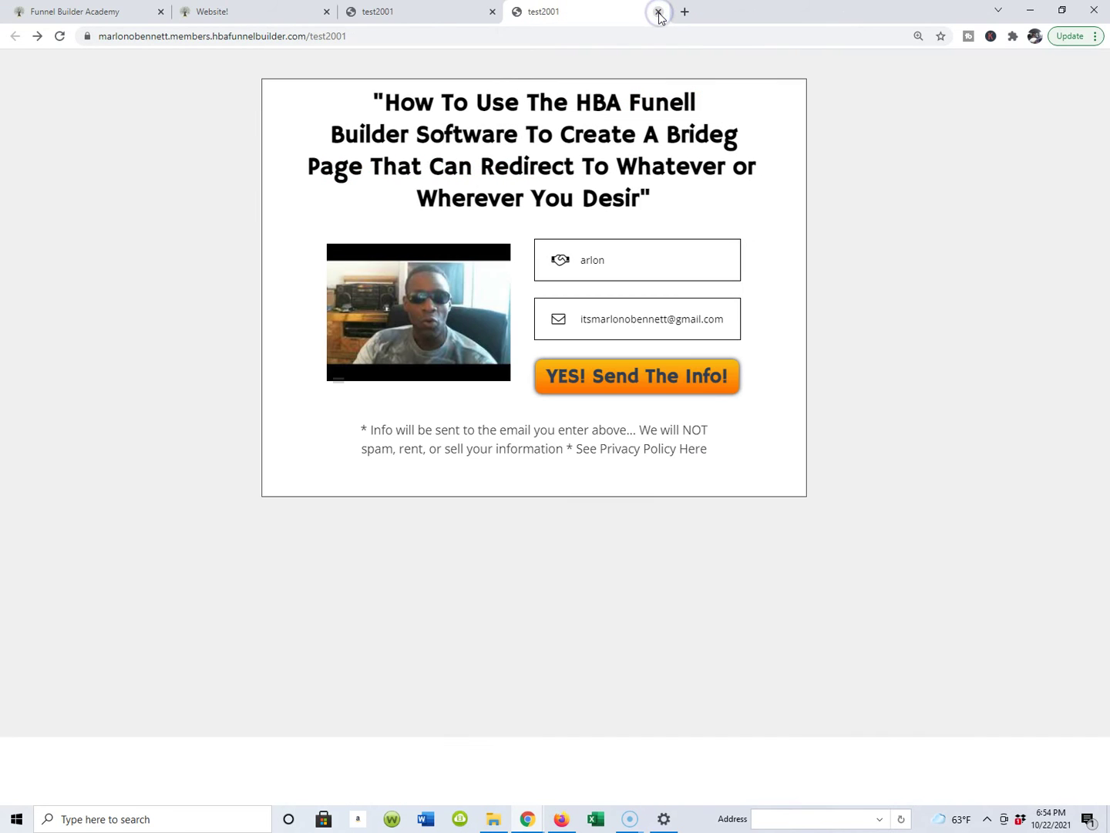
left_click(659, 13)
Step: Discard unsaved edits, change 'Bridgw' to 'Bridge' in the headline, and save the page
left_click(278, 16)
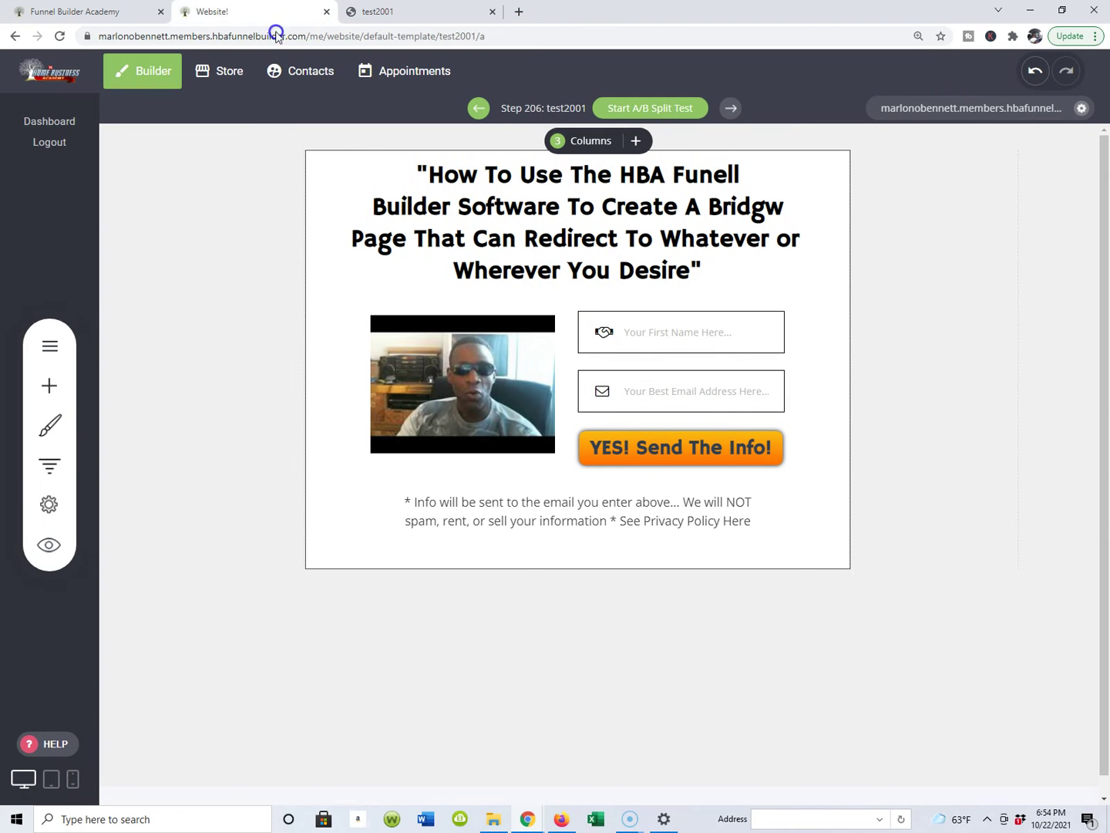
left_click(772, 219)
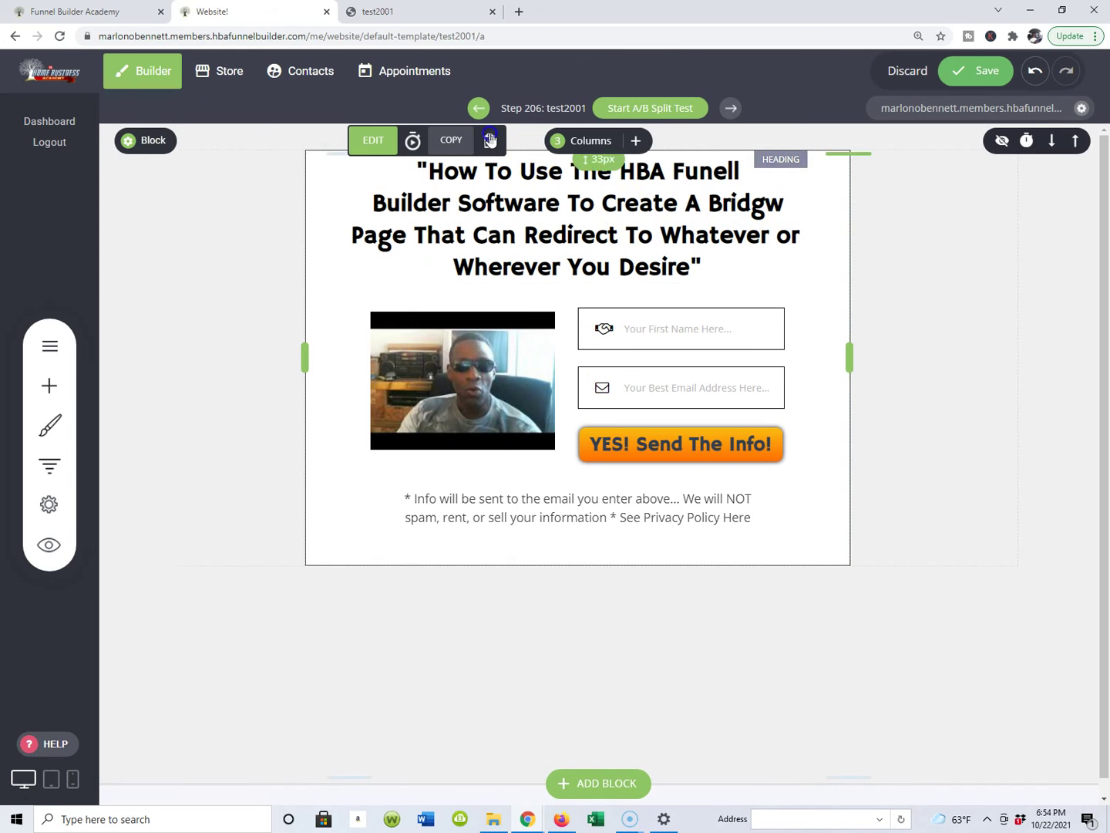
left_click(899, 73)
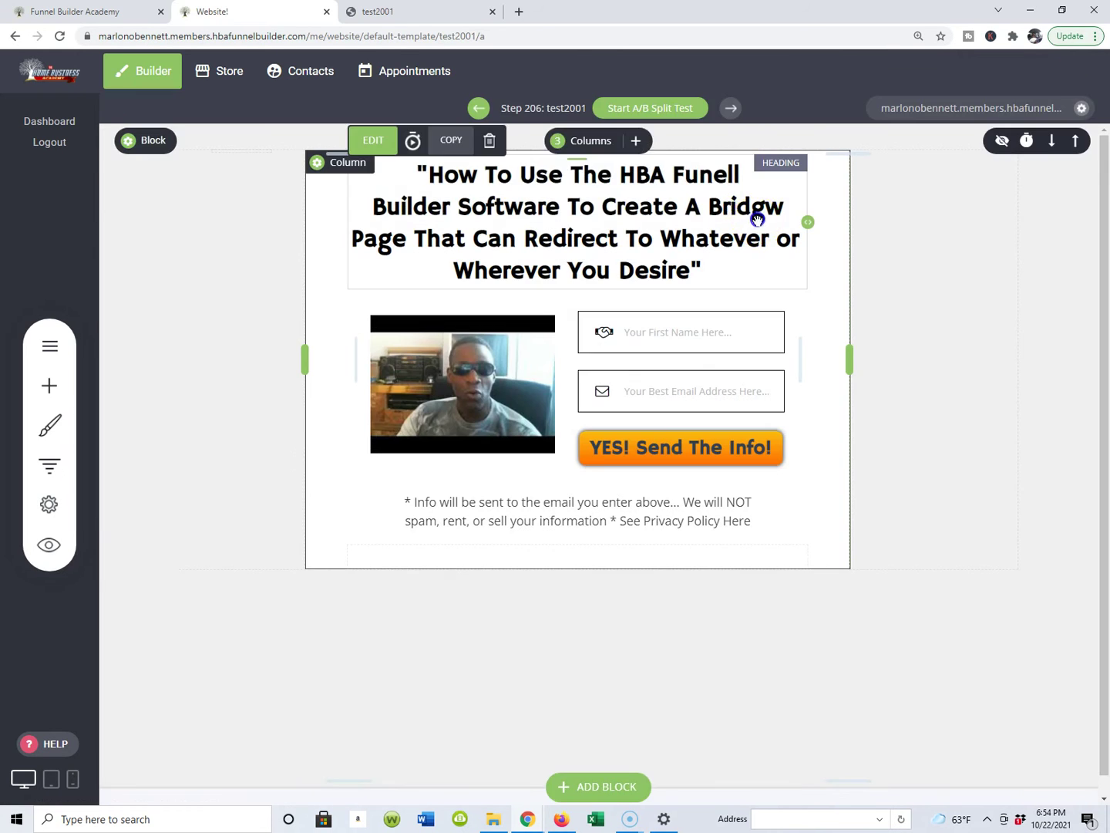
left_click(757, 219)
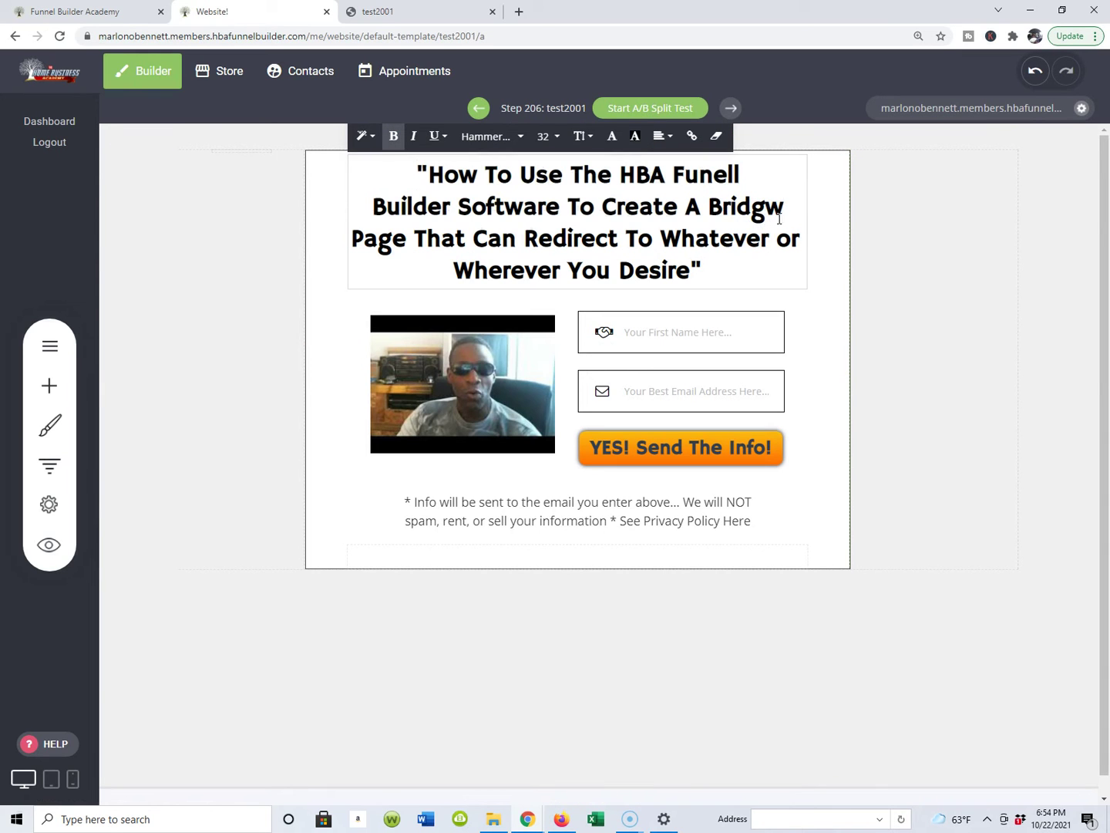
key("BackSpace")
type("e")
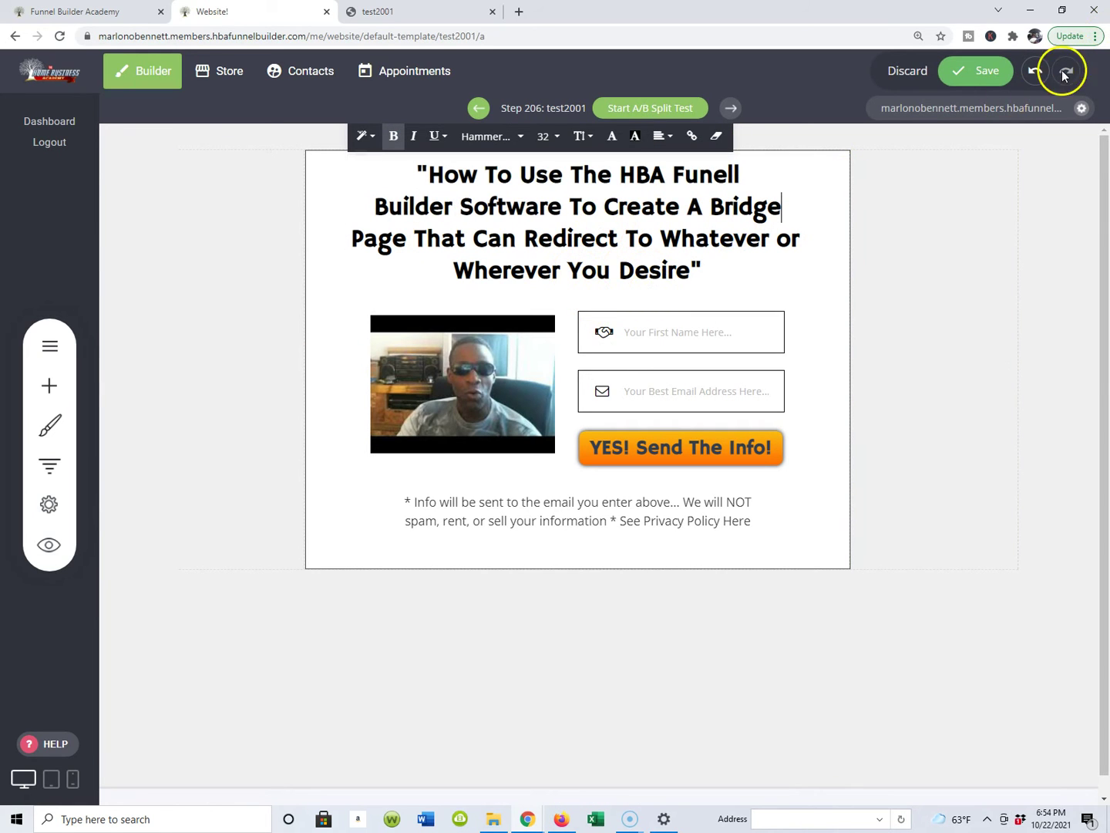
left_click(983, 74)
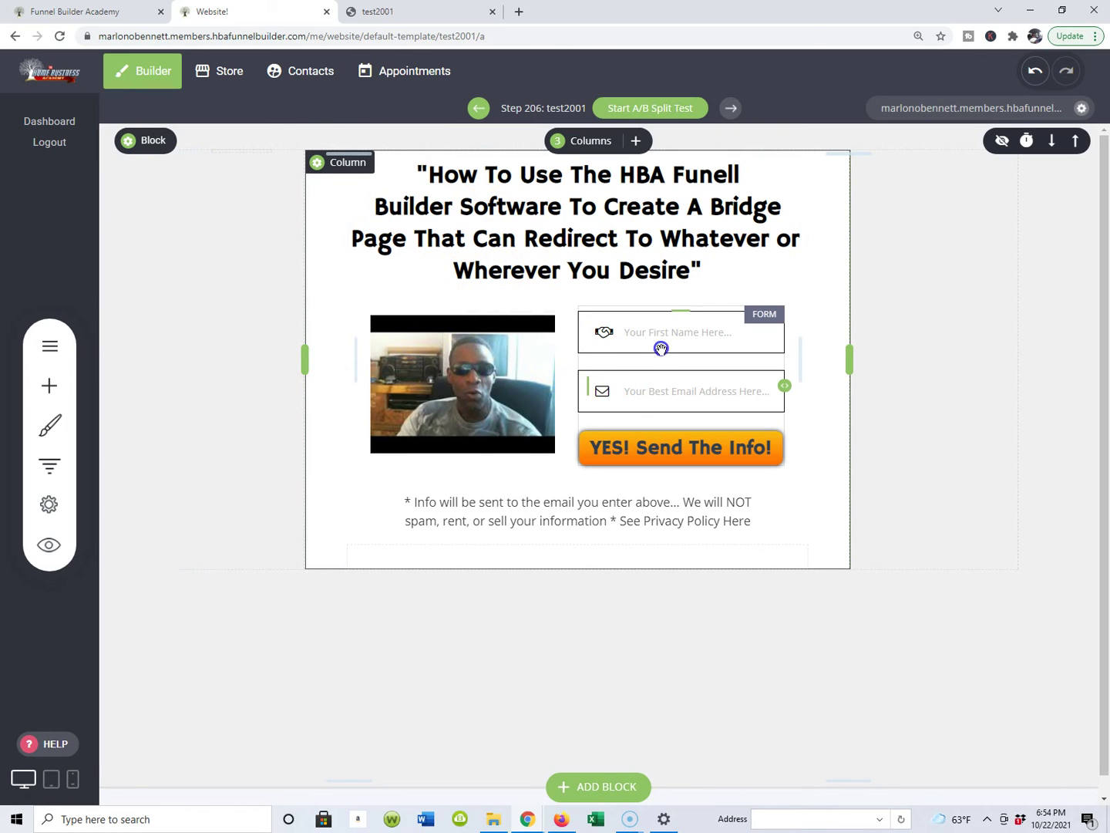
Step: Open the signup form's thank-you page link settings and select the collectcashdirect bridge URL for copying
left_click(652, 398)
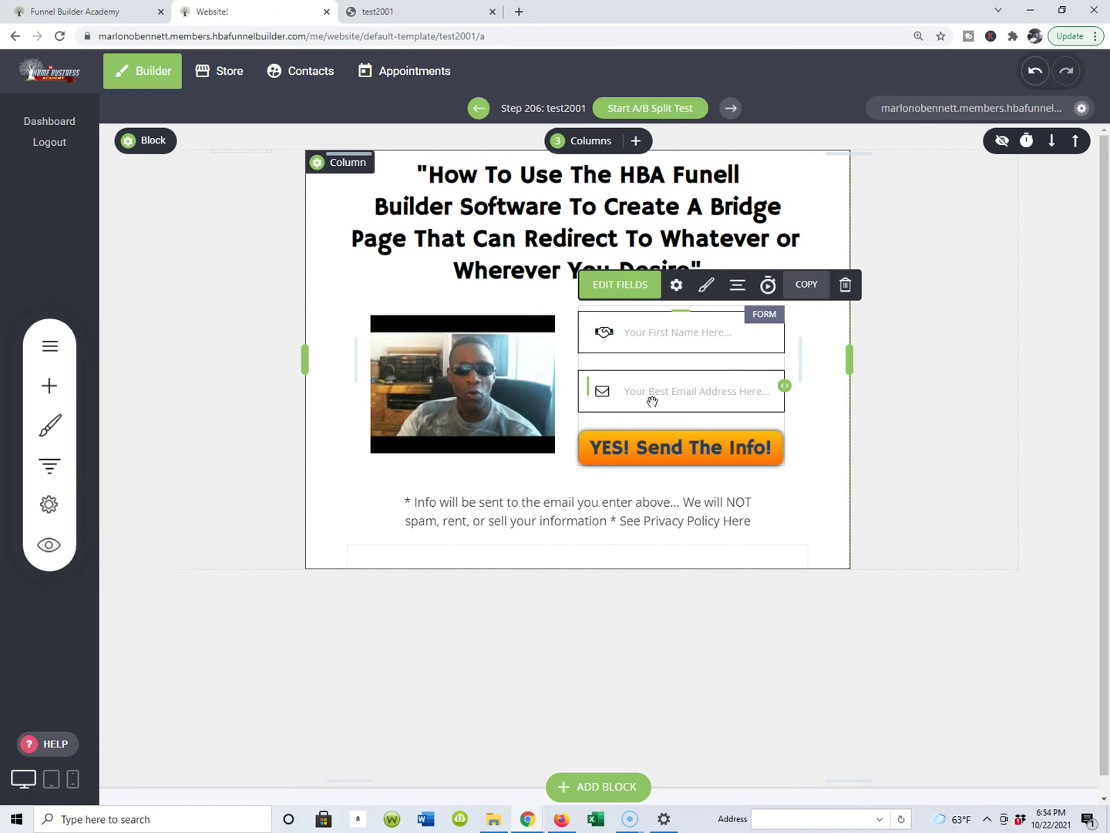
mouse_move(652, 401)
left_mouse_down()
mouse_move(691, 266)
mouse_move(637, 329)
mouse_move(697, 284)
left_mouse_up()
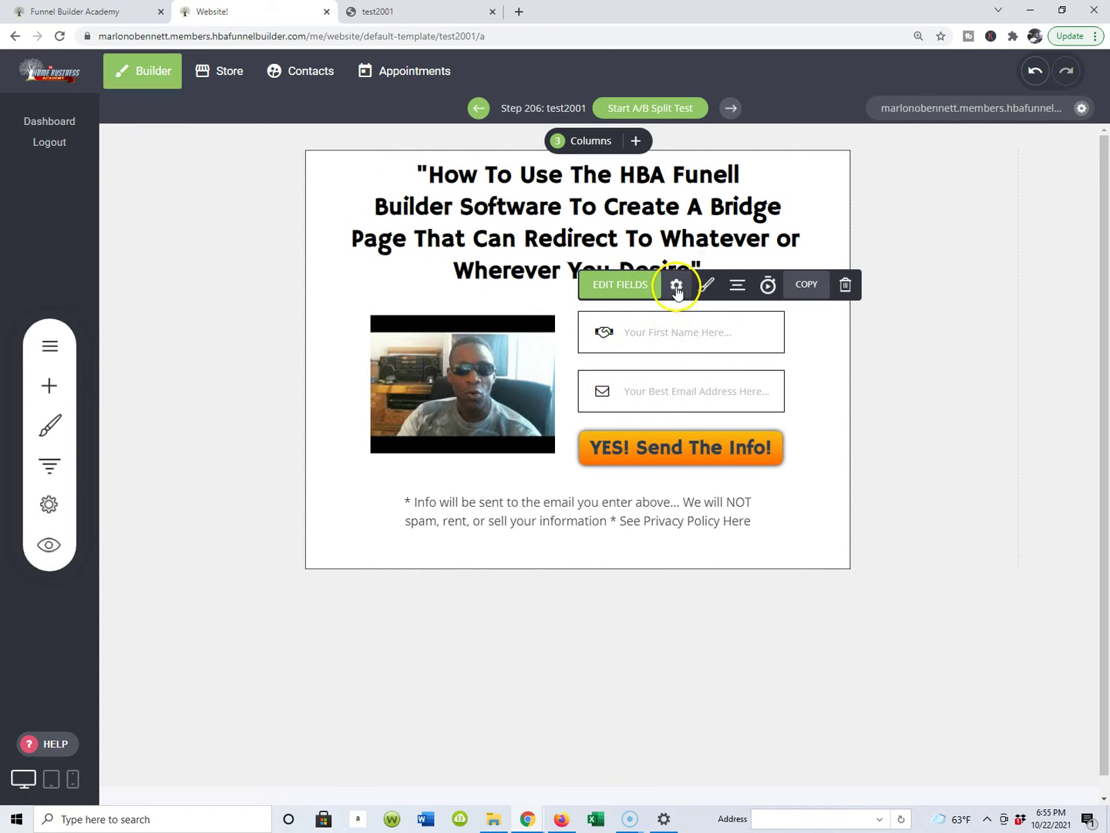
left_click(676, 287)
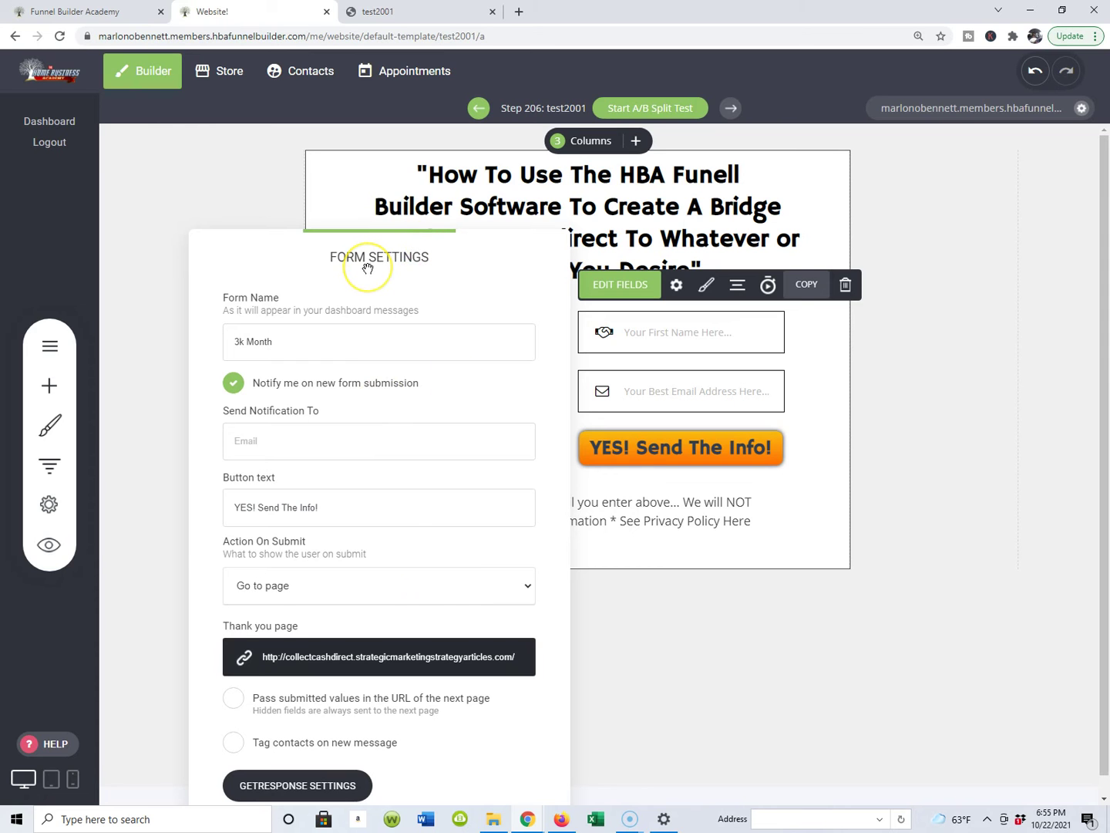
left_click(337, 659)
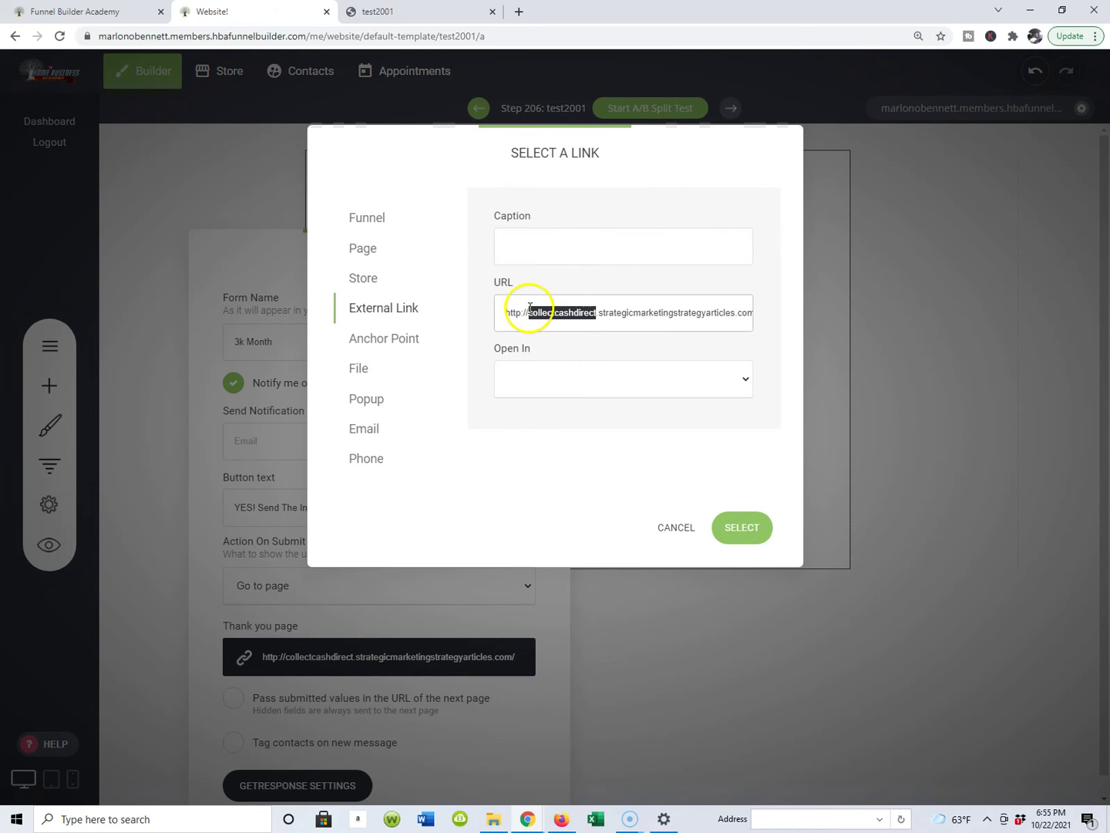
triple_click(530, 311)
key("ctrl+c")
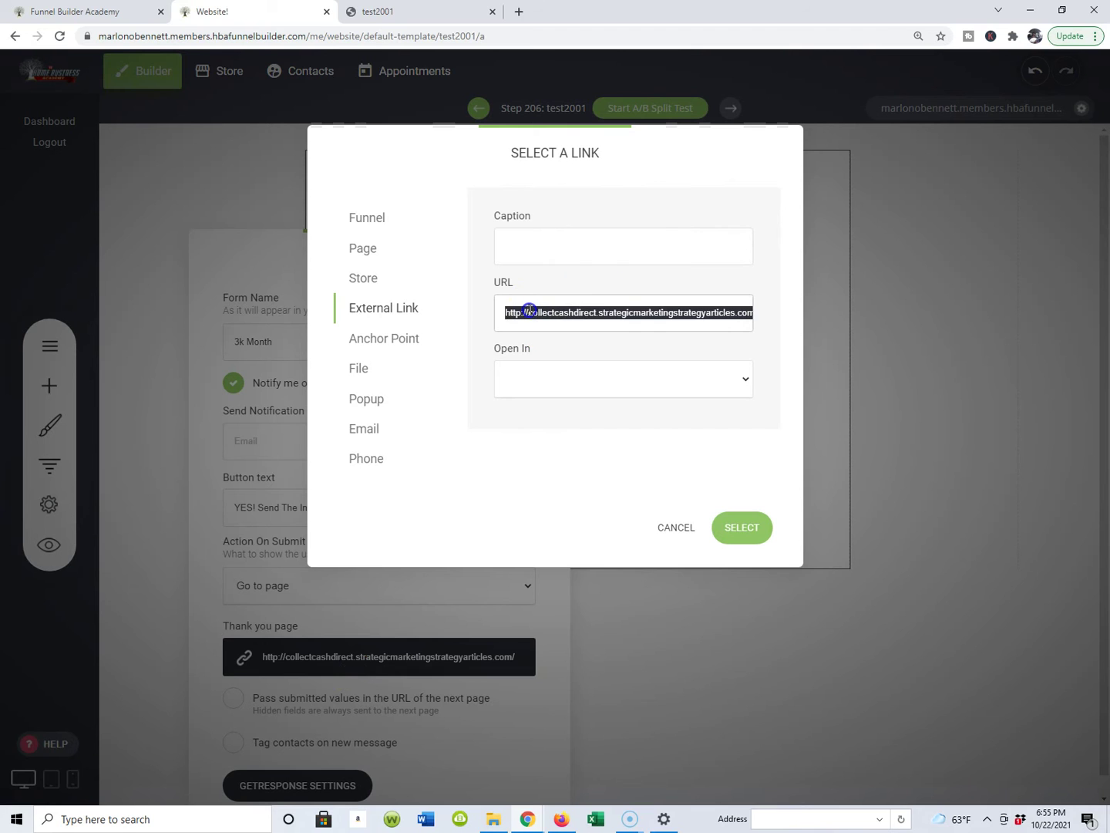
Step: Paste the bridge URL into a new tab and load it to confirm the CashOnDemandSimplified page appears
left_click(516, 13)
right_click(501, 35)
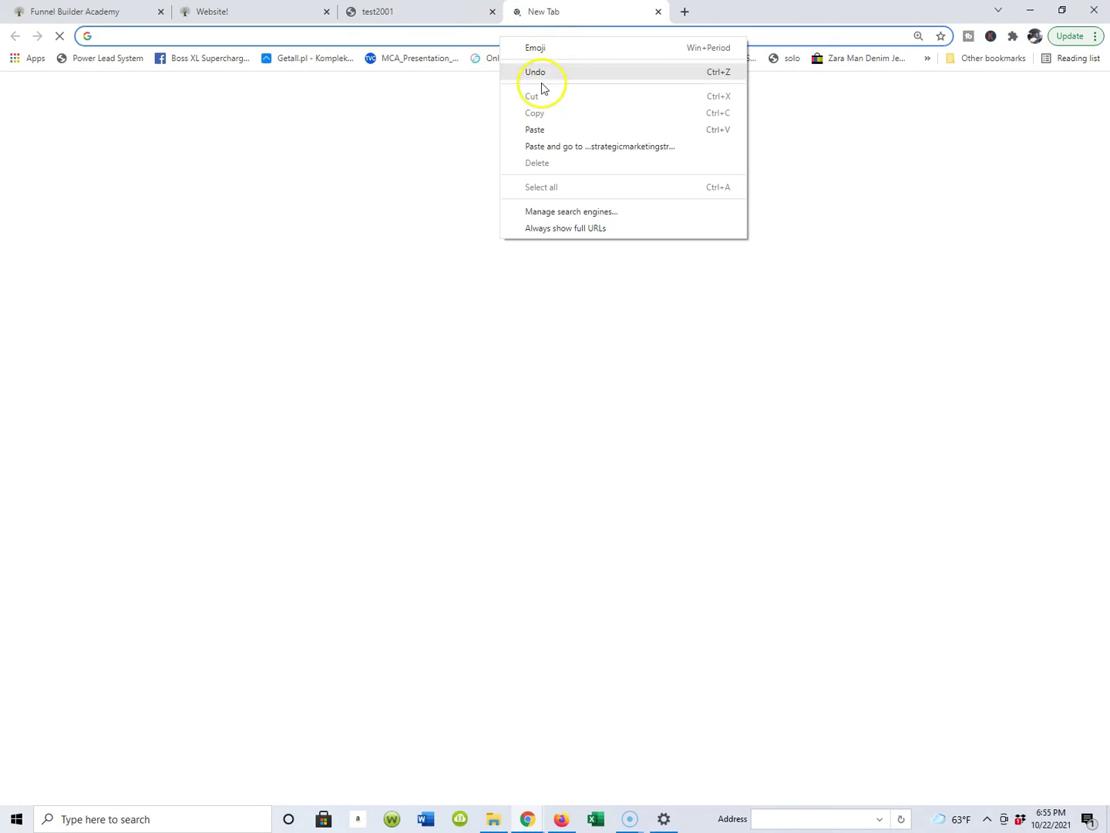
left_click(539, 129)
key("Return")
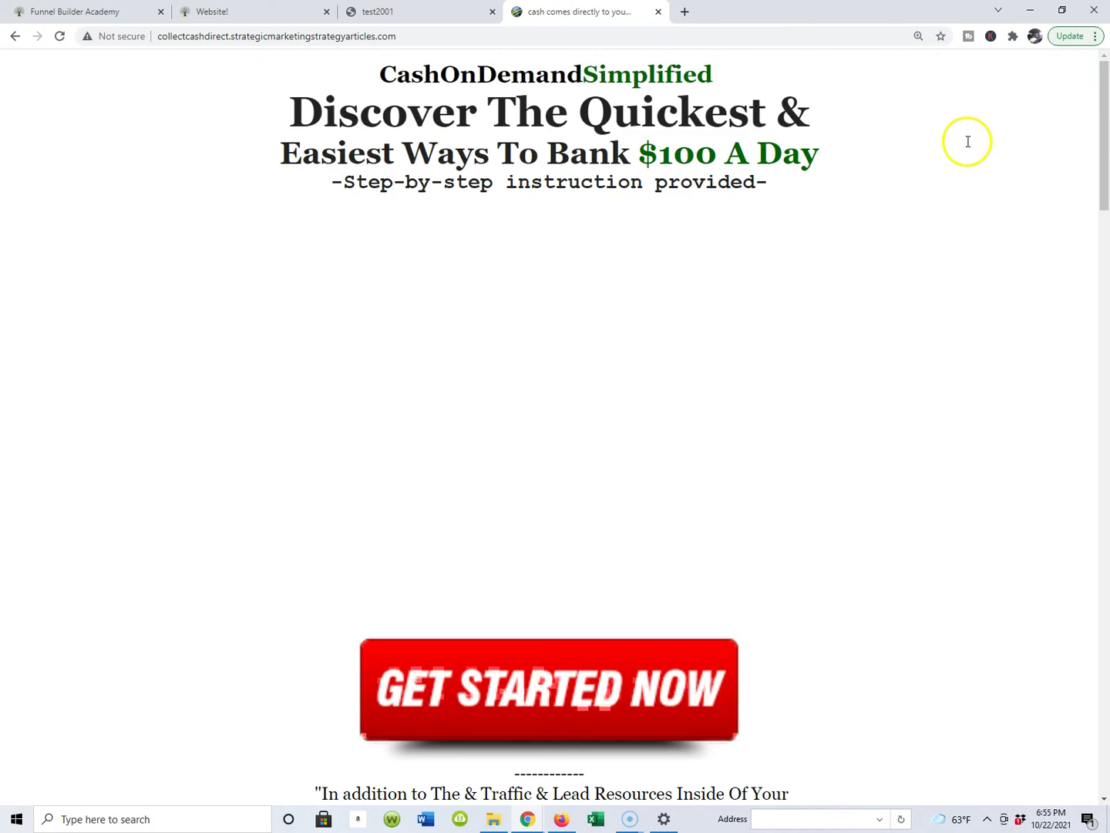
scroll(575, 362, "down", 7)
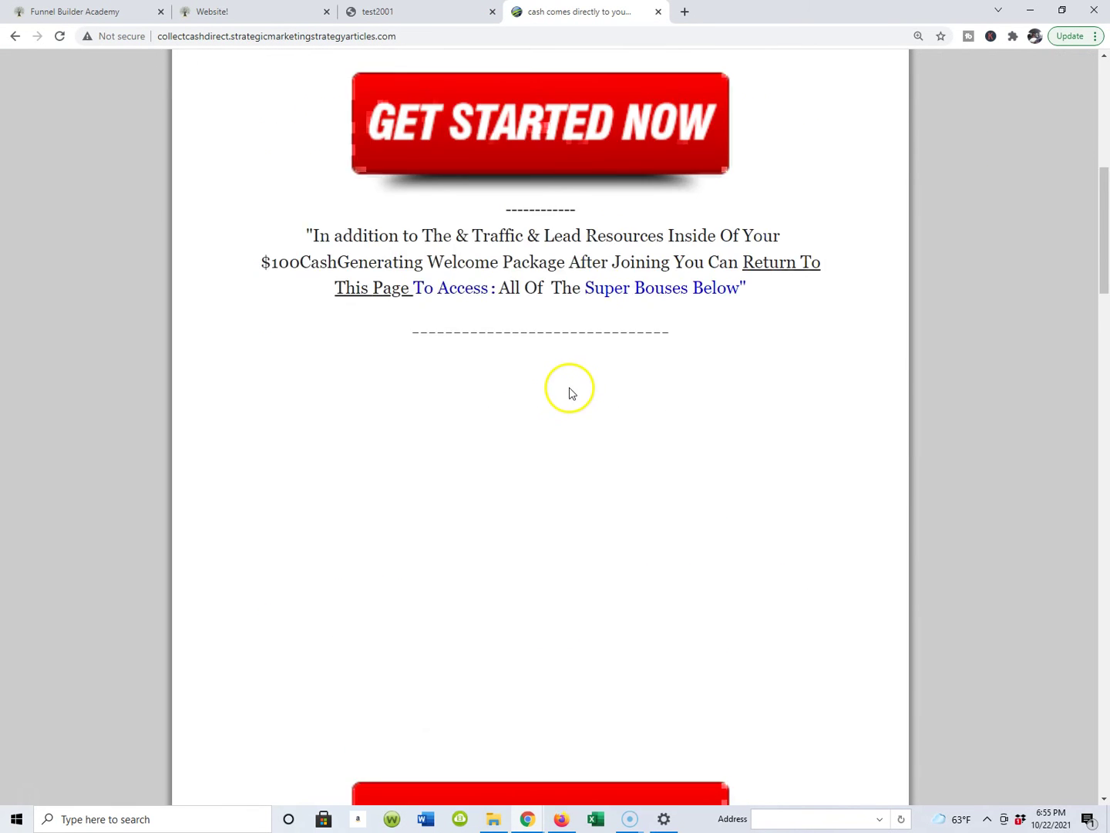
scroll(572, 392, "up", 6)
scroll(571, 393, "up", 3)
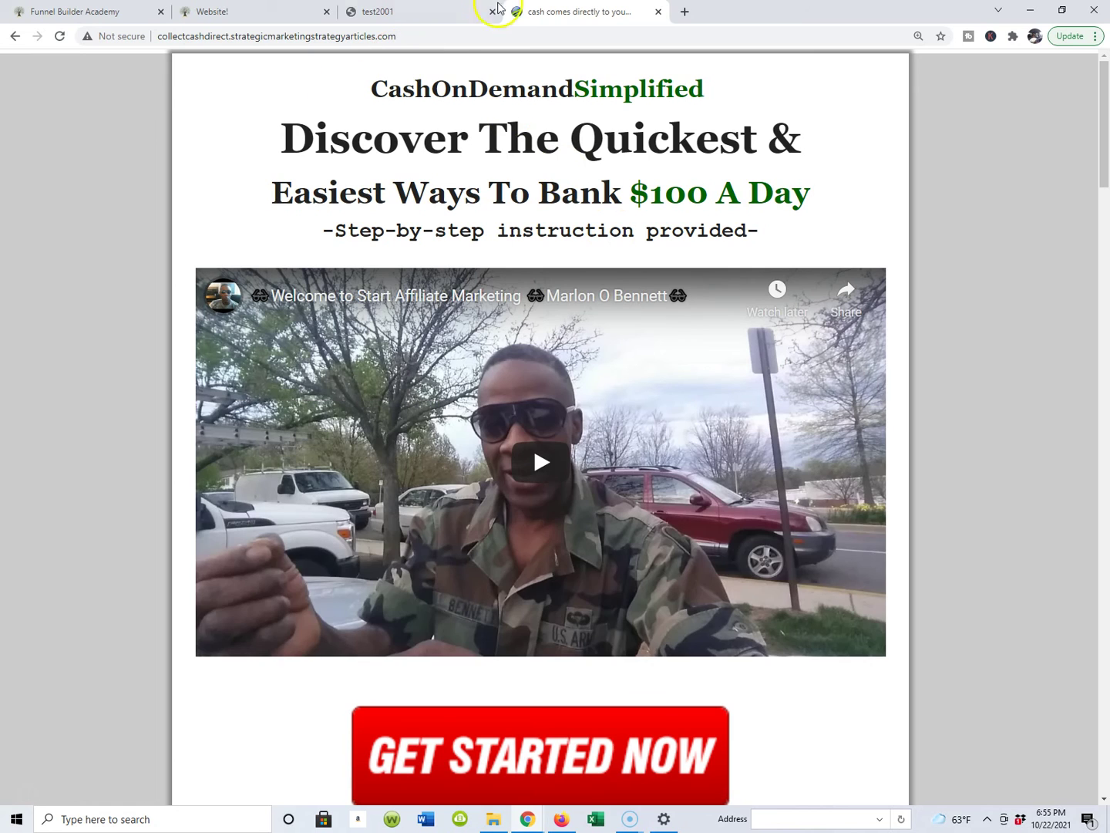
left_click(440, 18)
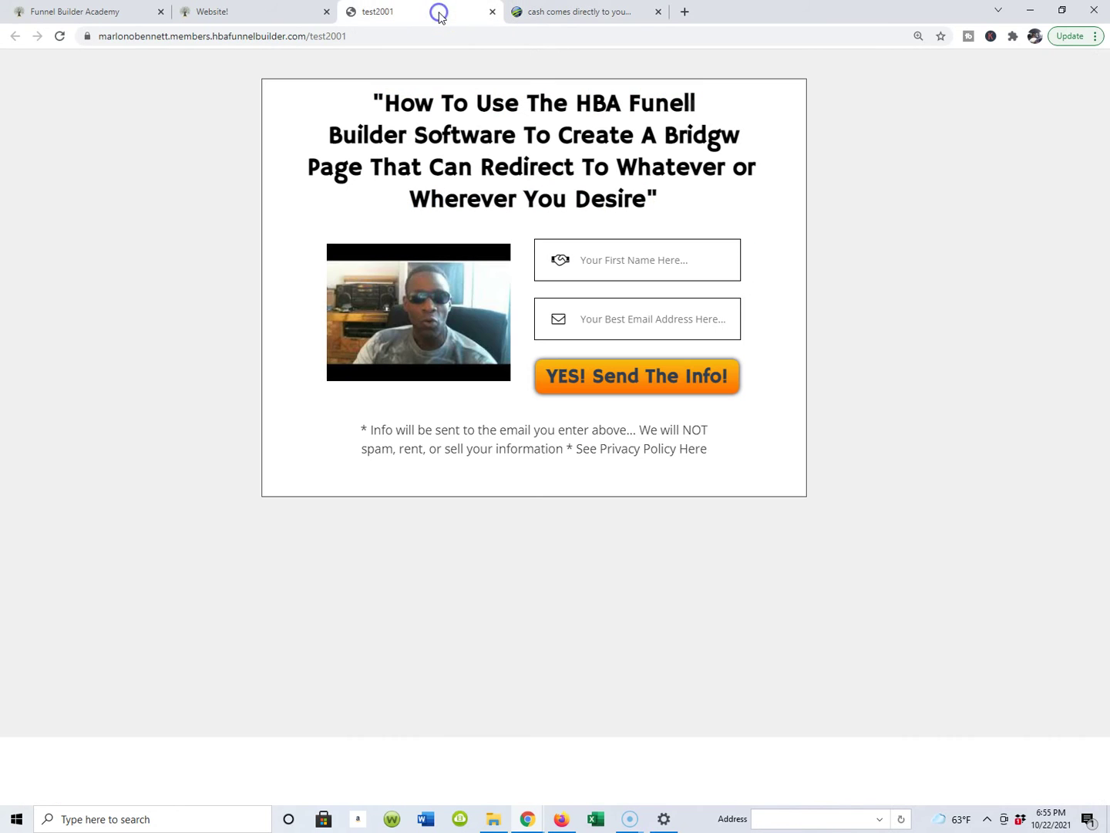
left_click(594, 15)
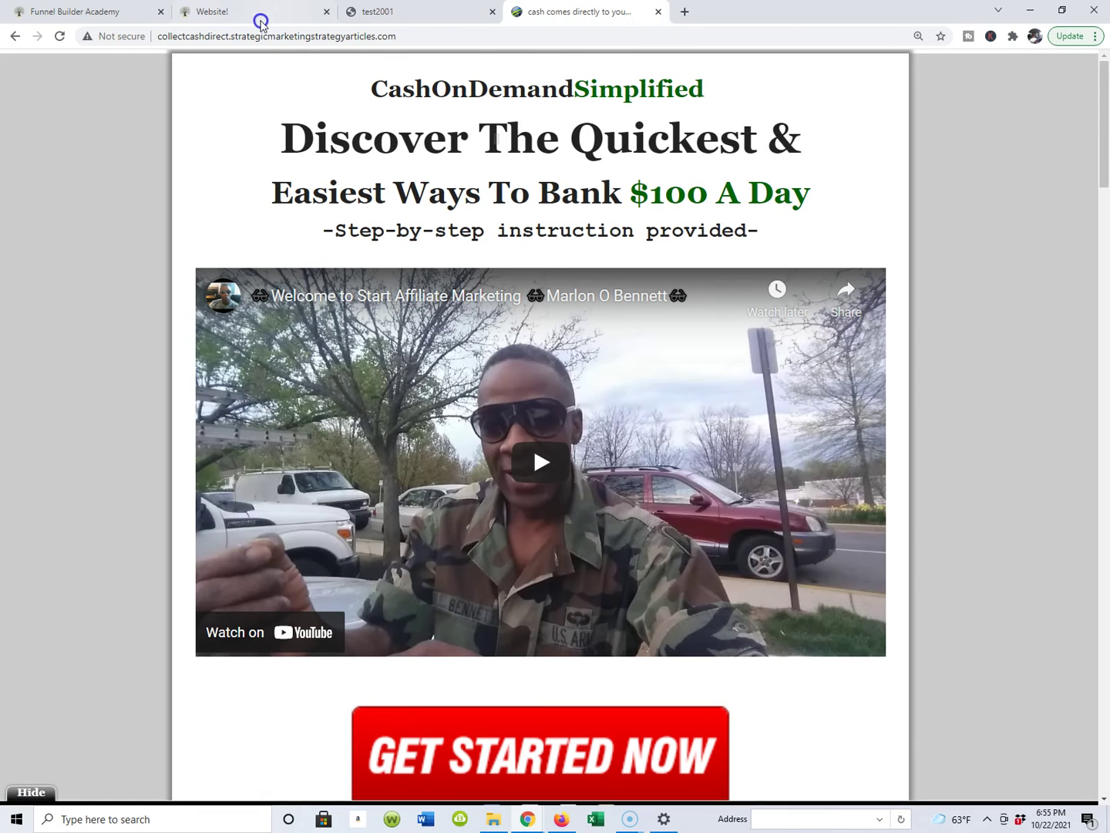
Step: Confirm the collectcashdirect external link as the form's thank-you page, close settings, and save
left_click(276, 11)
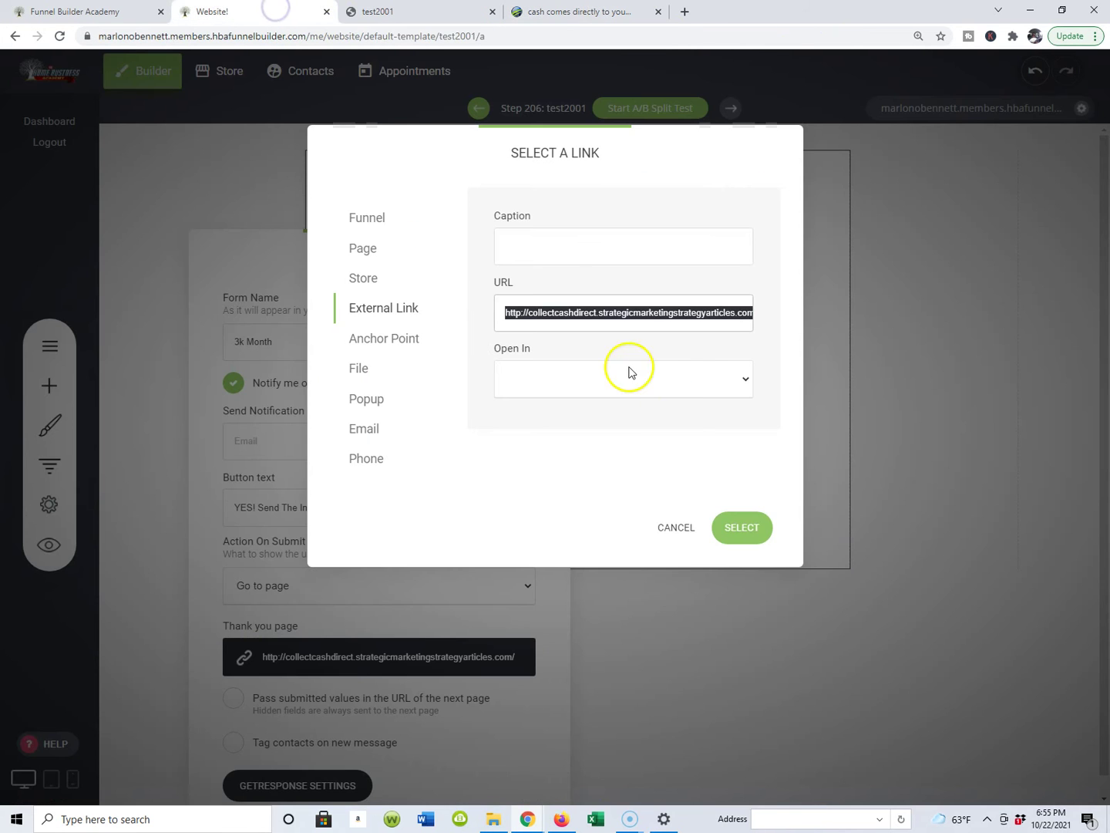
left_click(605, 311)
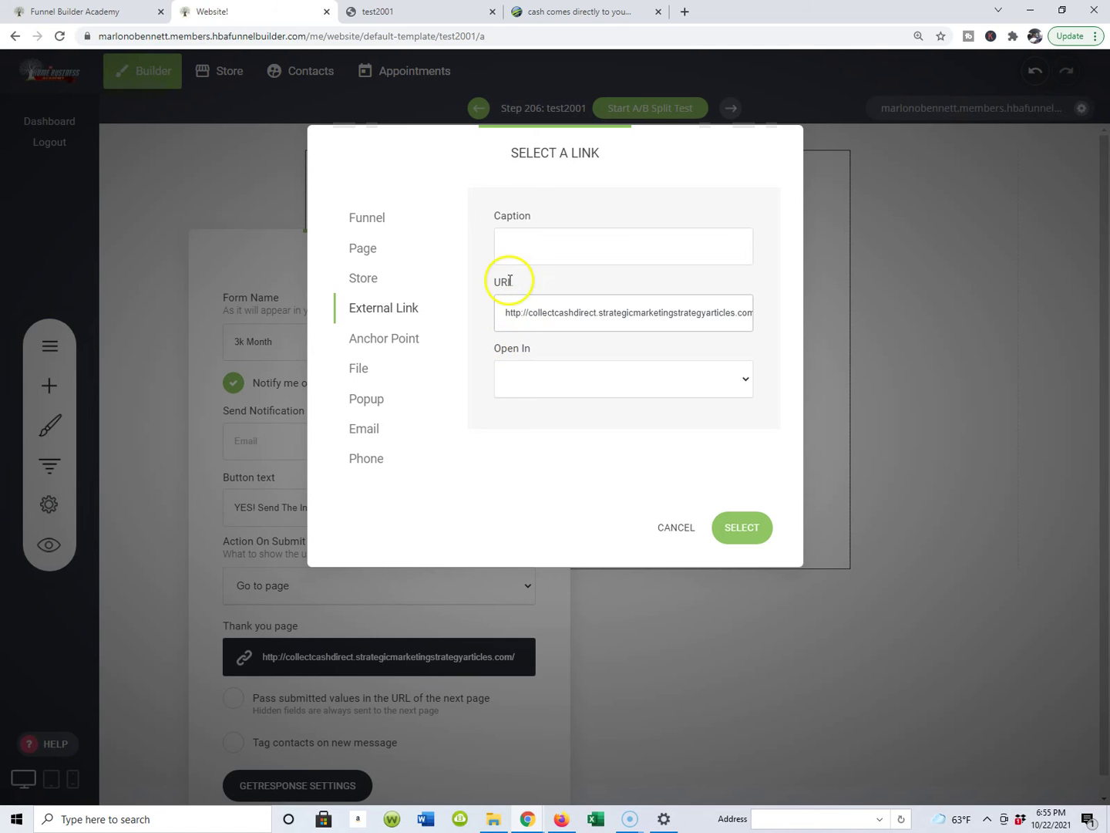
left_click(750, 527)
left_click(968, 231)
left_click(986, 71)
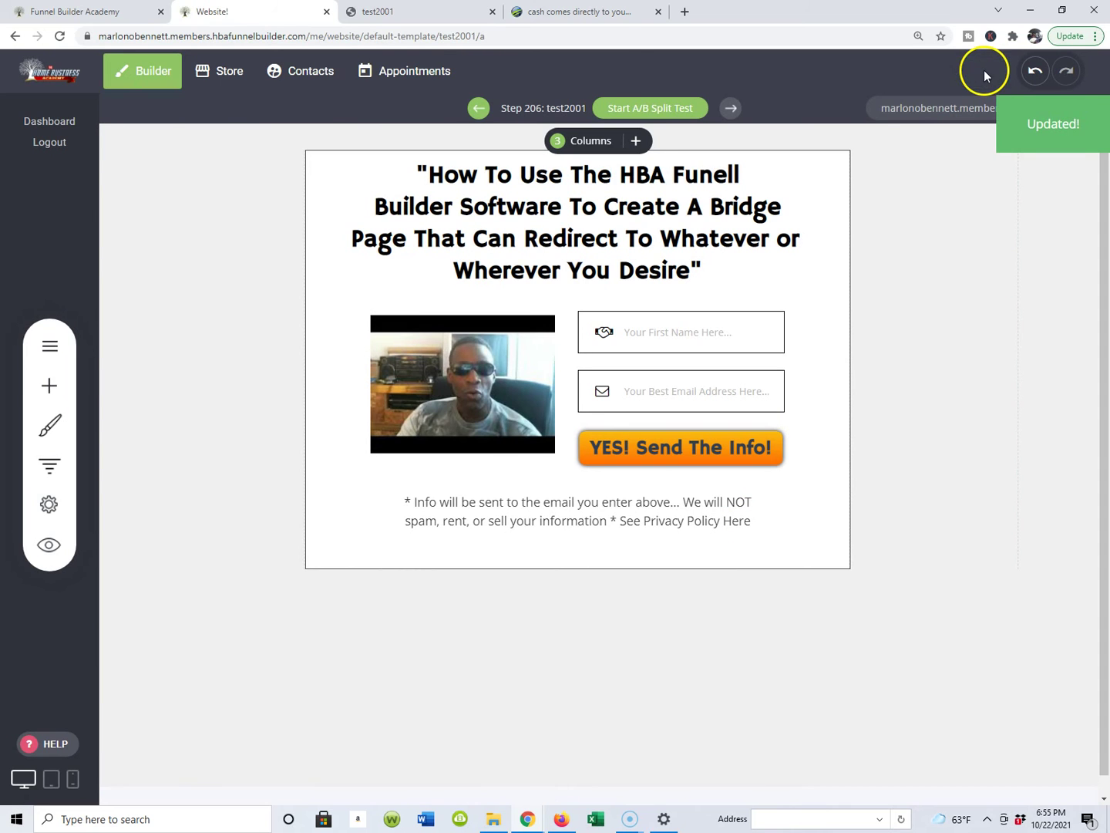
Step: Reopen the signup form settings and reconfirm the external collectcashdirect thank-you link
left_click(630, 400)
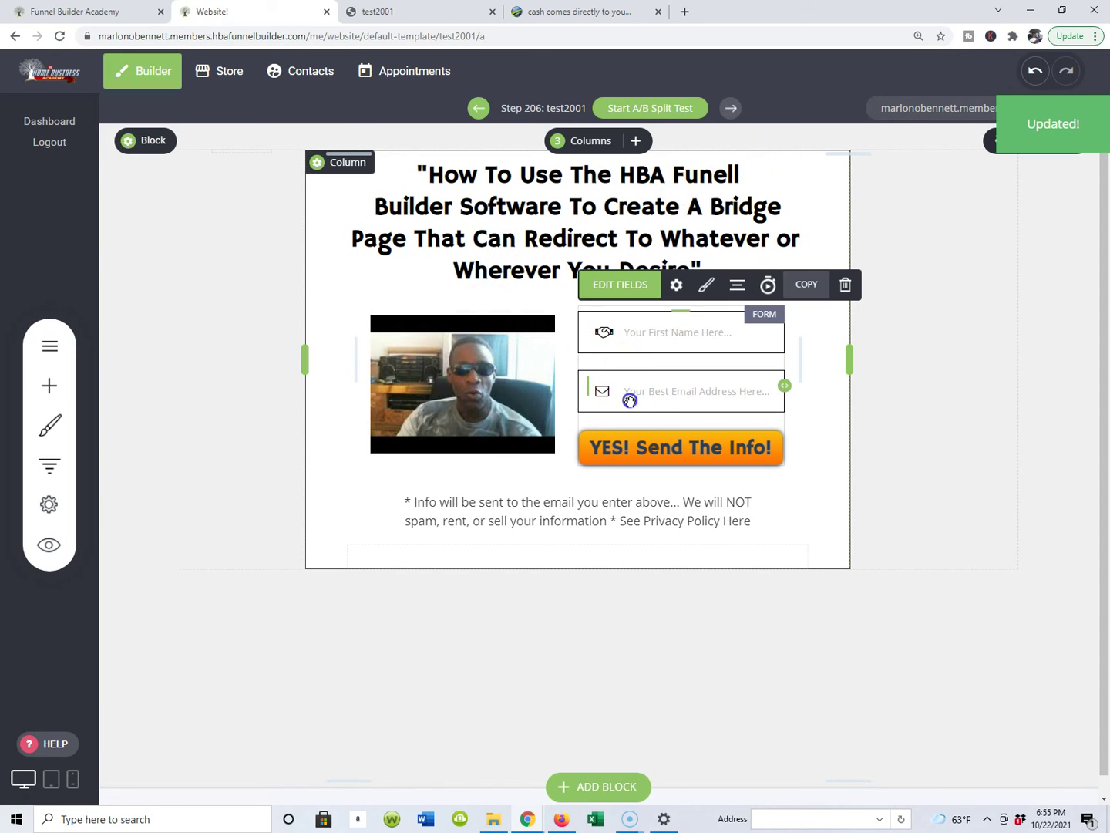
left_click(676, 286)
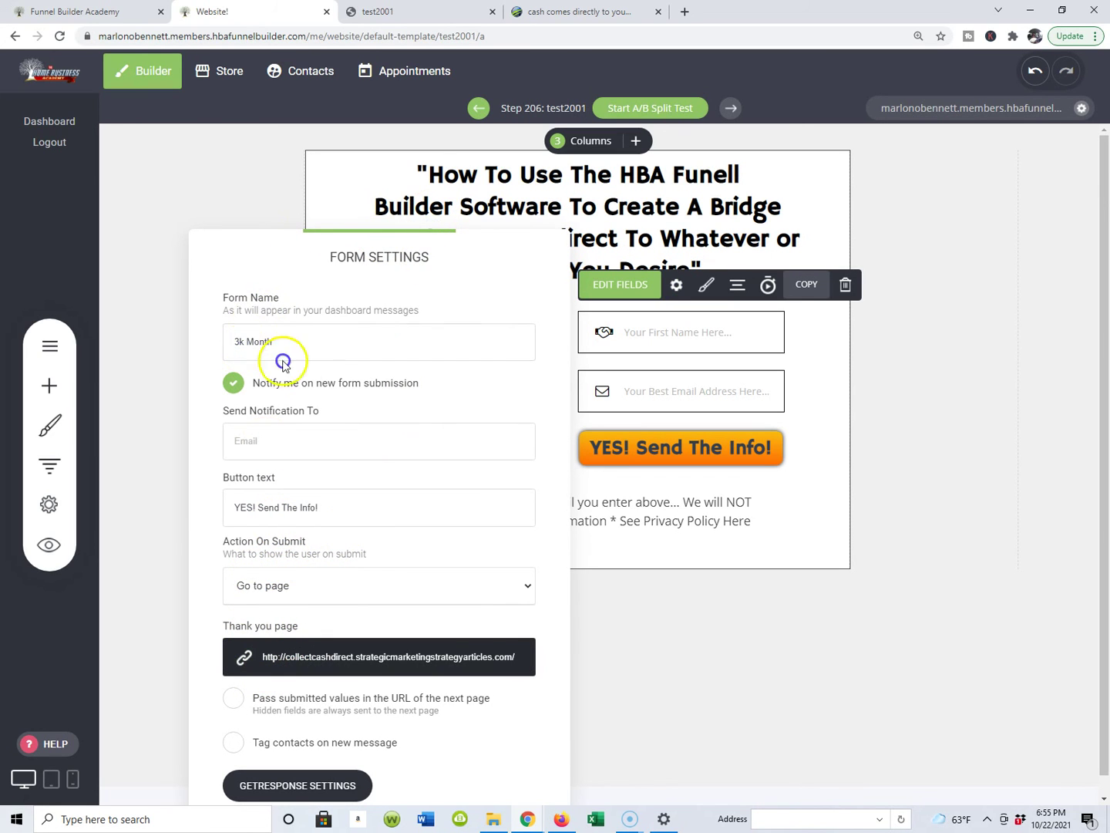
left_click(358, 656)
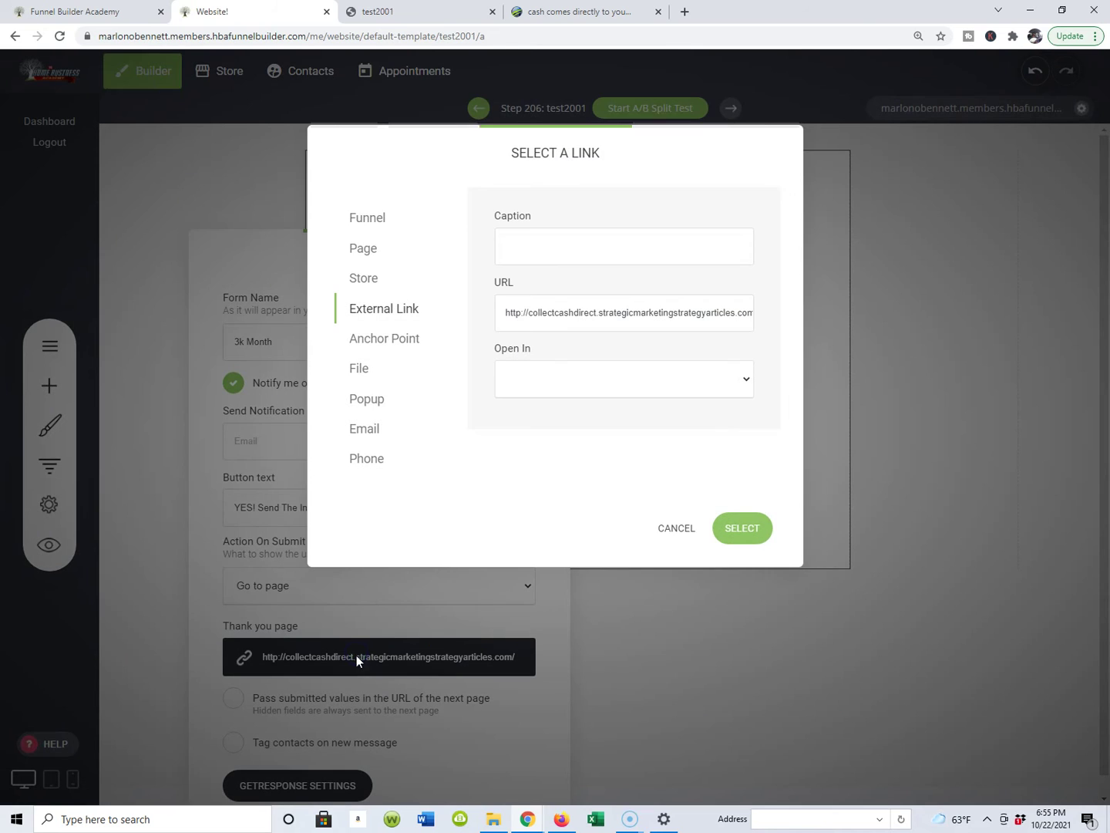
left_click(547, 316)
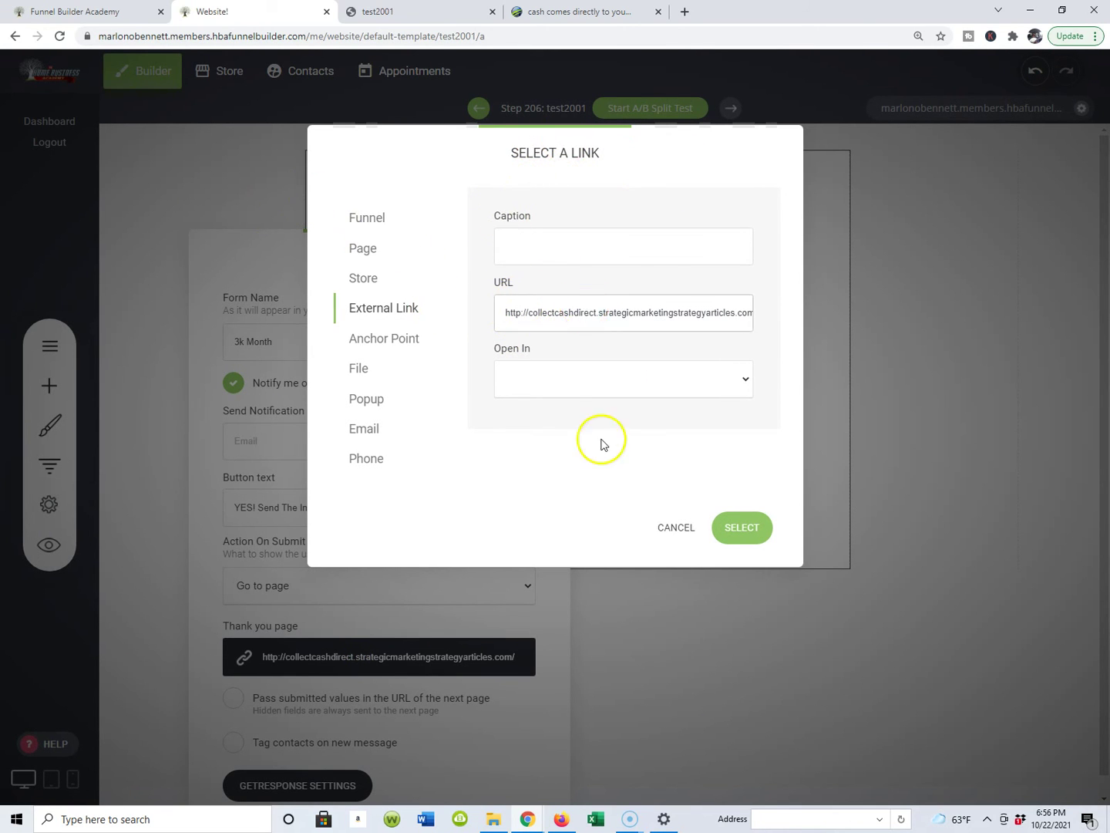
left_click(742, 529)
left_click(969, 250)
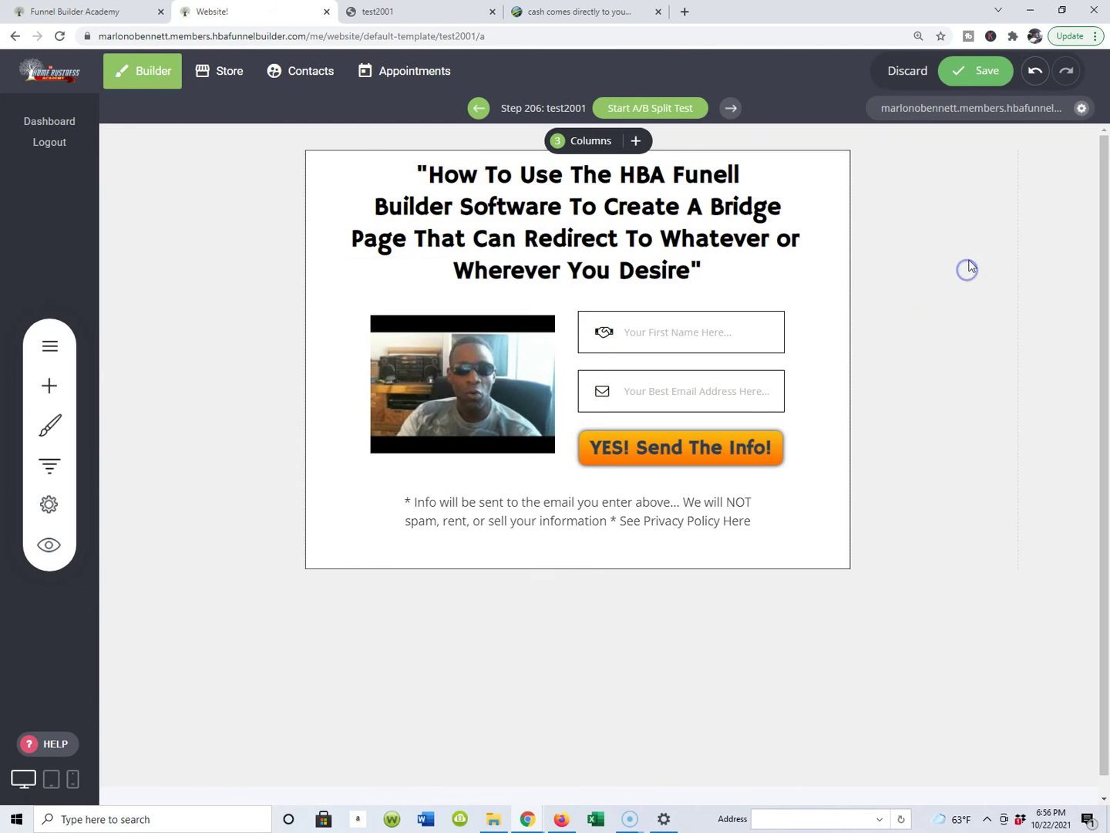
Step: Save the test2001 page, then select the signup form and reopen its gear settings
left_click(984, 73)
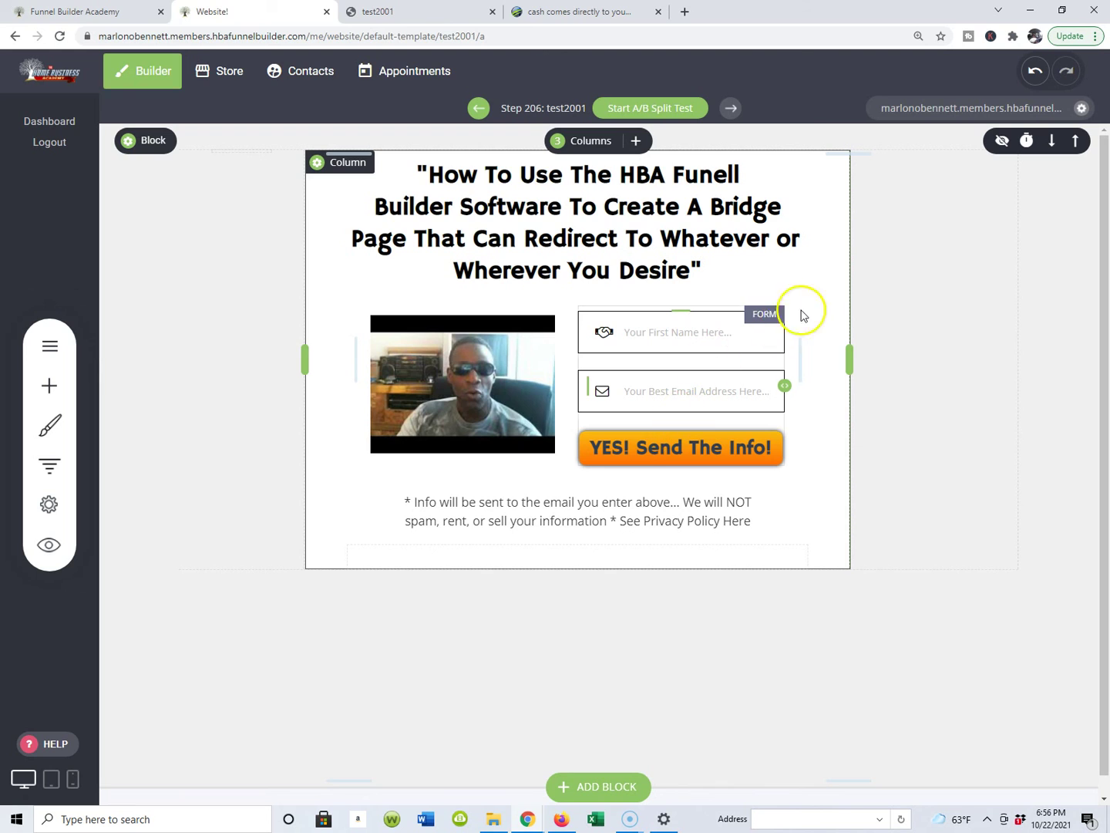
left_click(649, 396)
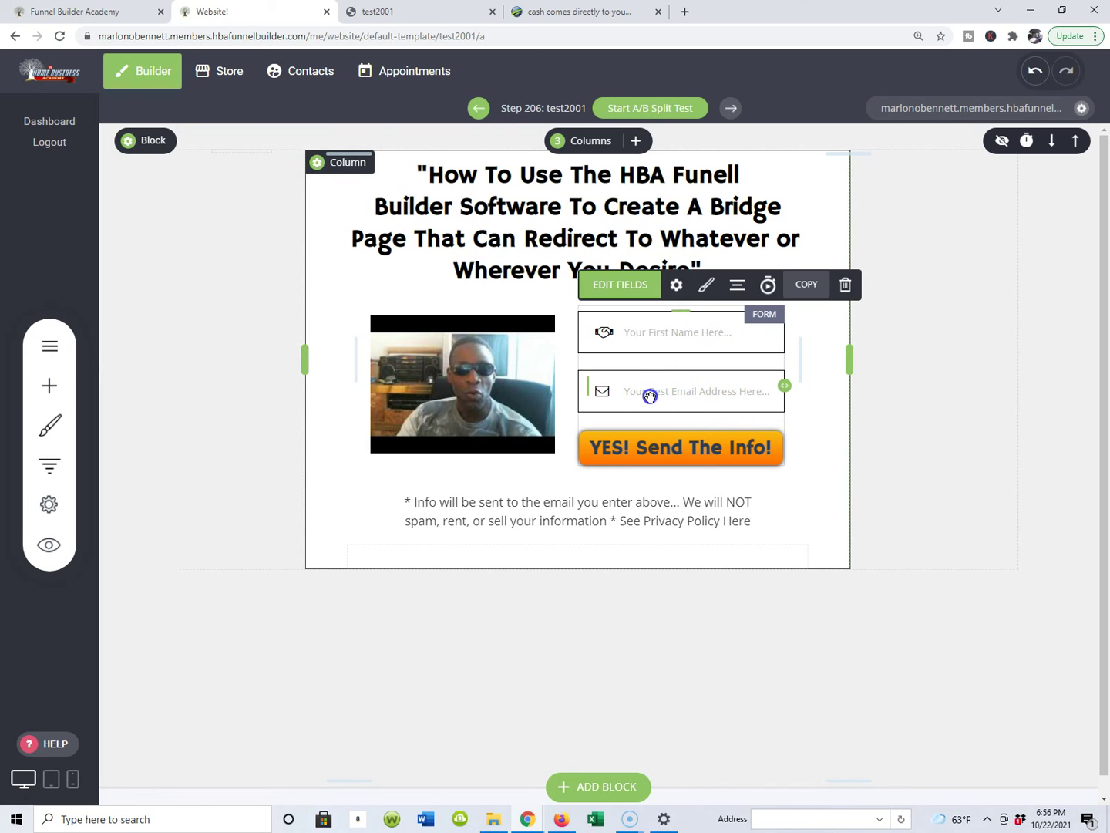
left_click(677, 285)
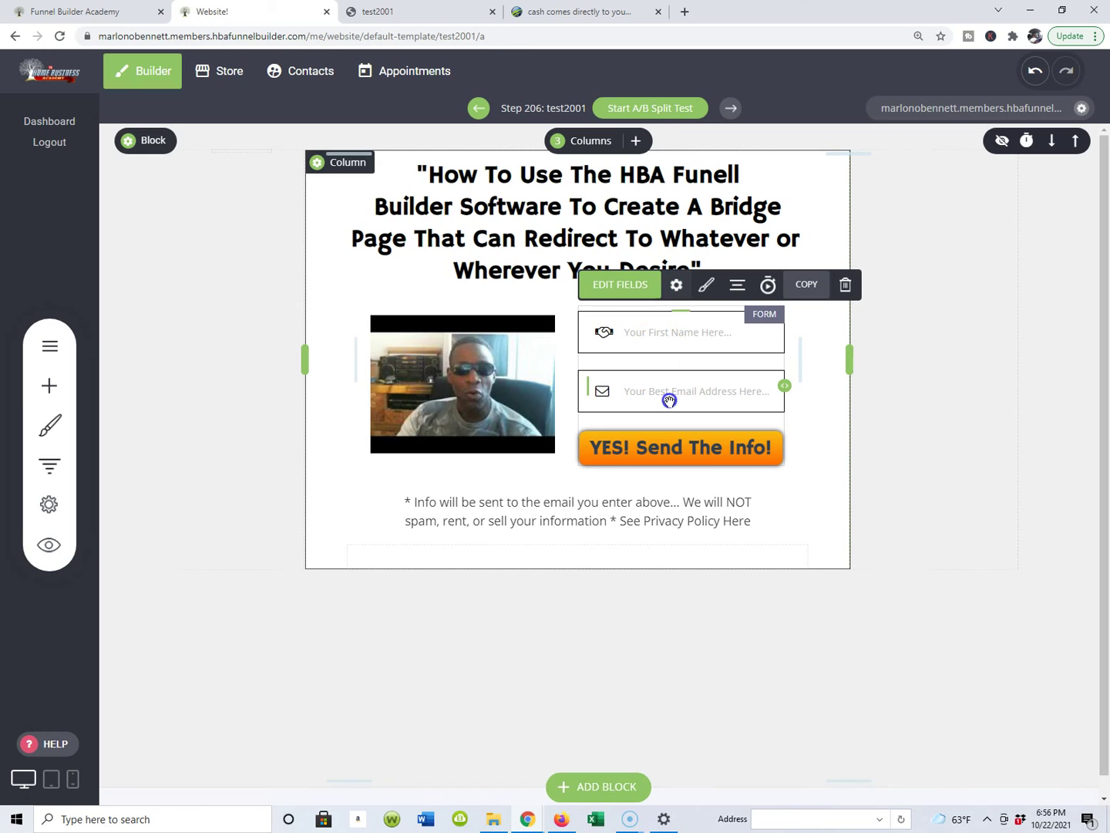
left_click(677, 296)
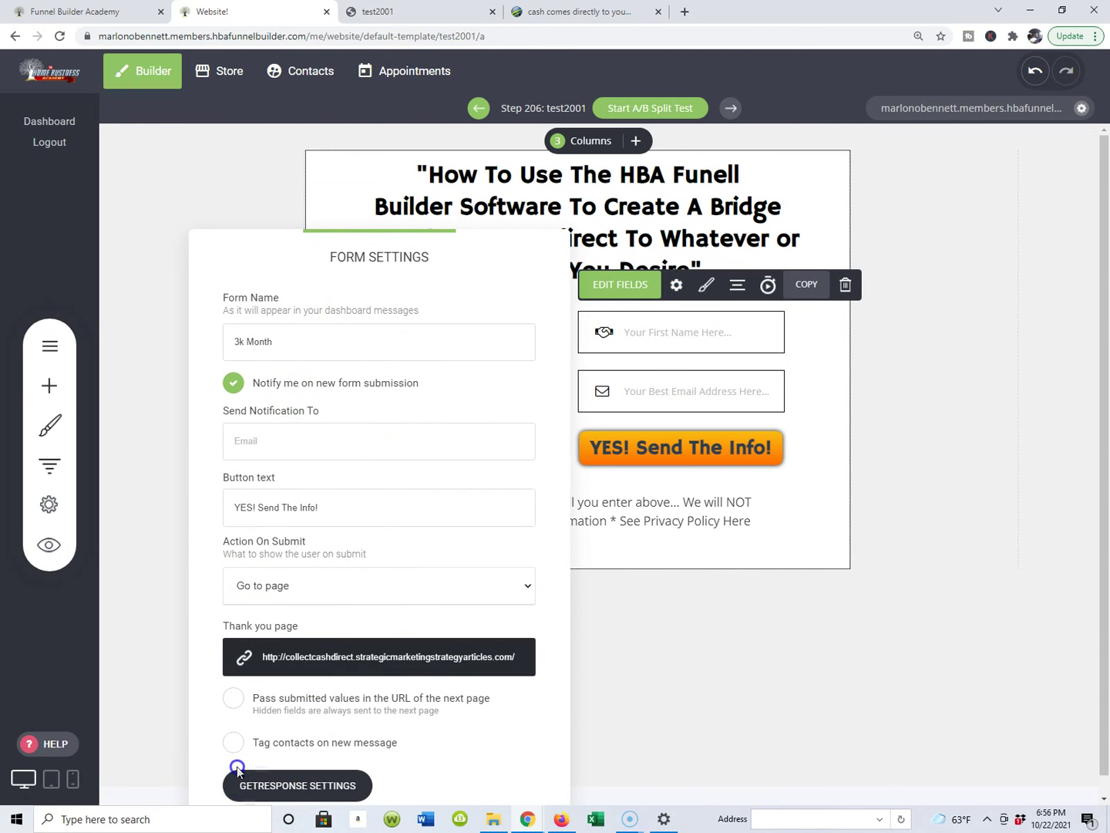
left_click(277, 788)
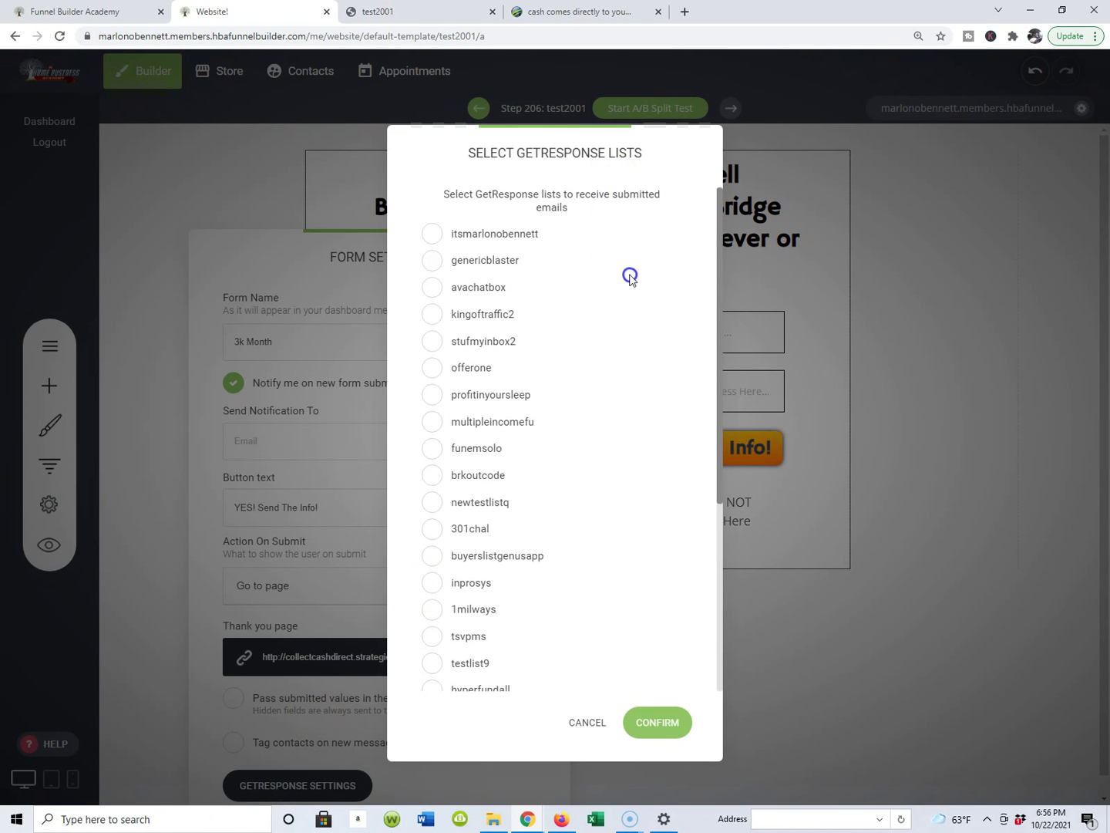
scroll(628, 274, "down", 4)
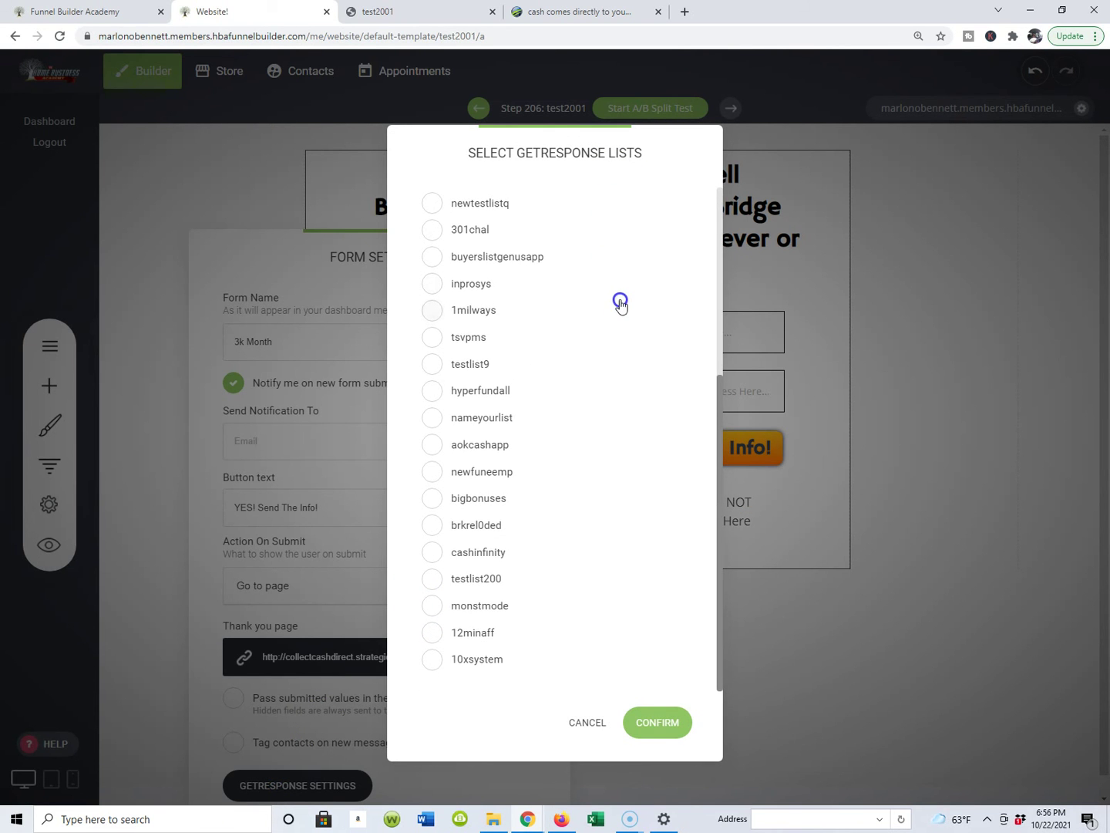
left_click(431, 233)
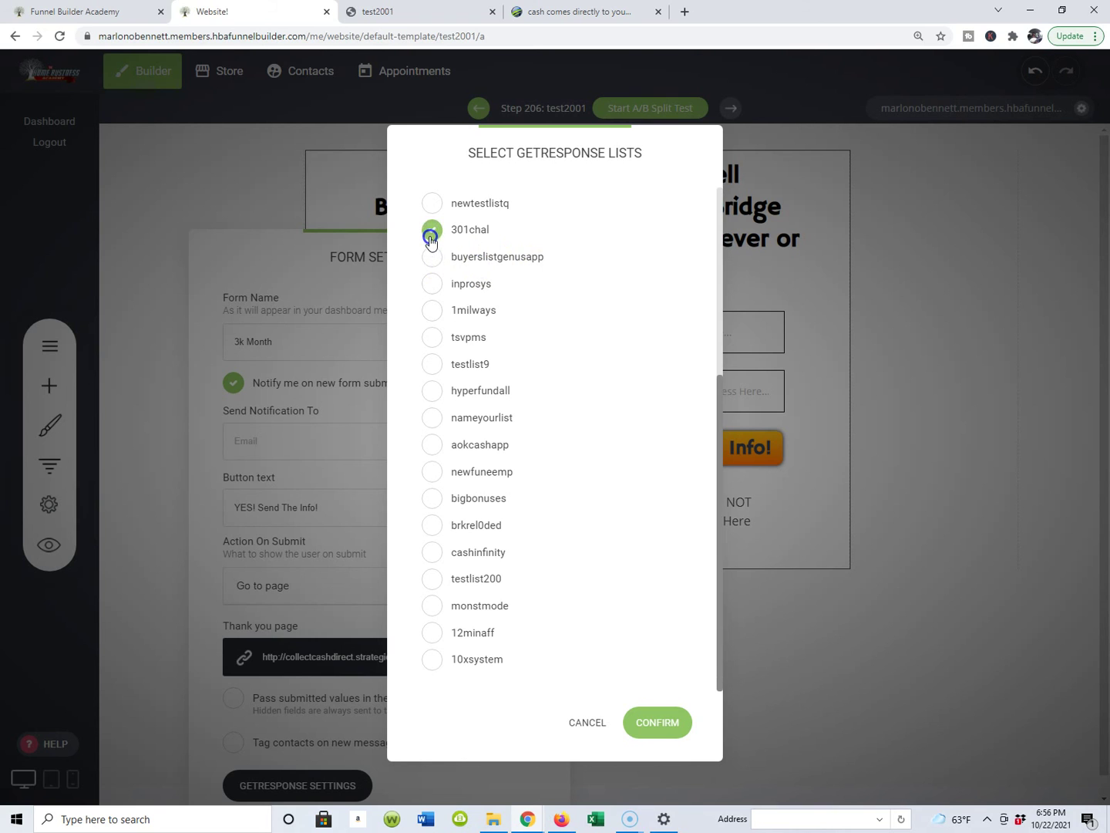
left_click(433, 285)
left_click(430, 367)
left_click(433, 446)
left_click(440, 577)
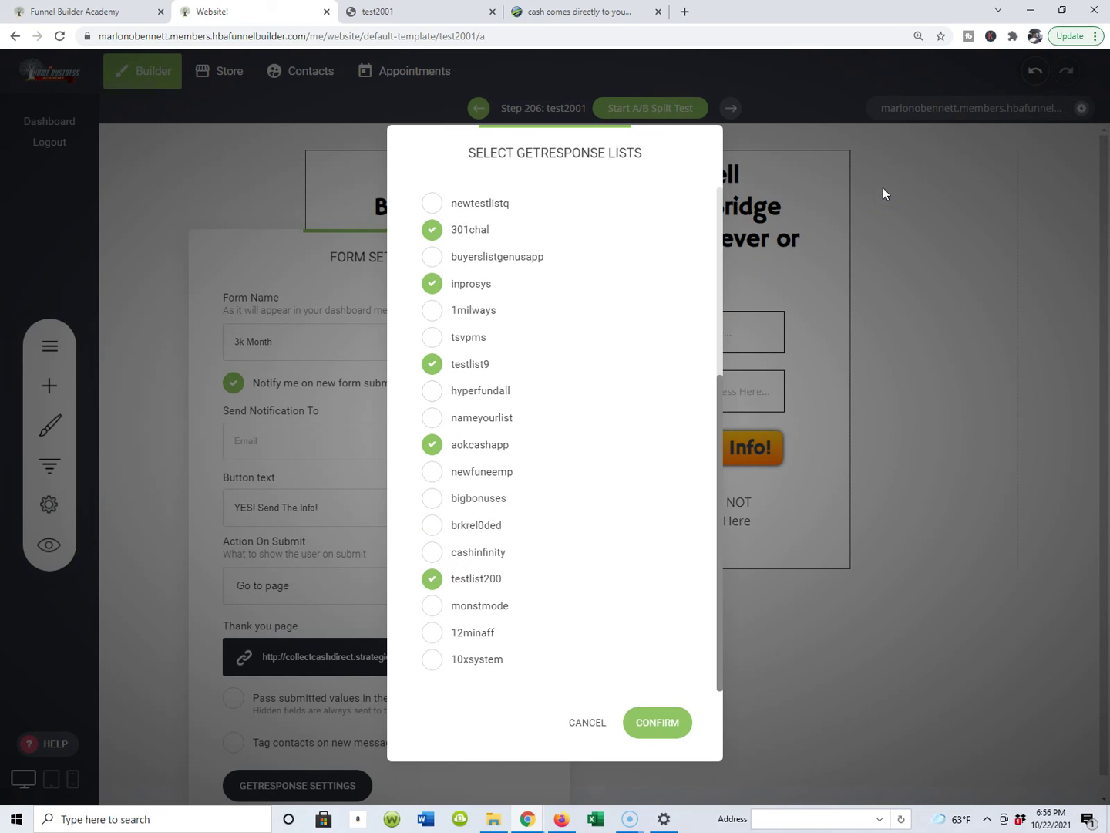
left_click(430, 239)
left_click(434, 286)
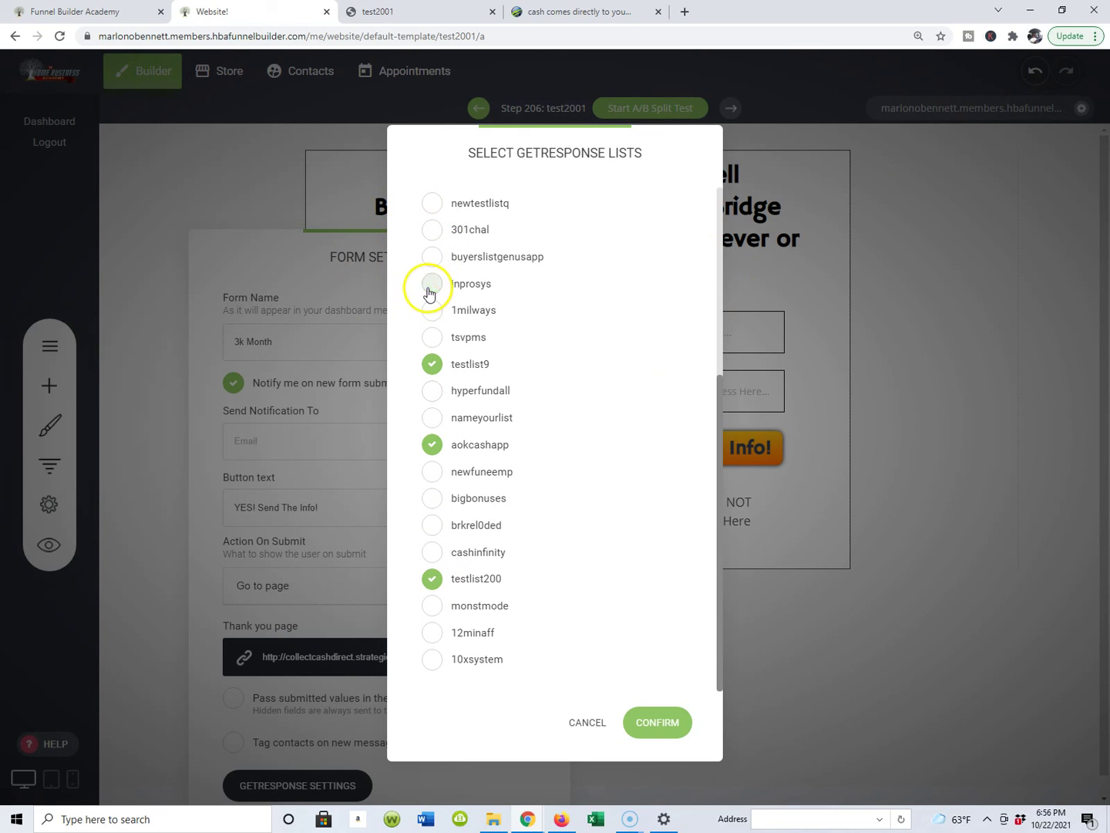
left_click(430, 373)
left_click(433, 447)
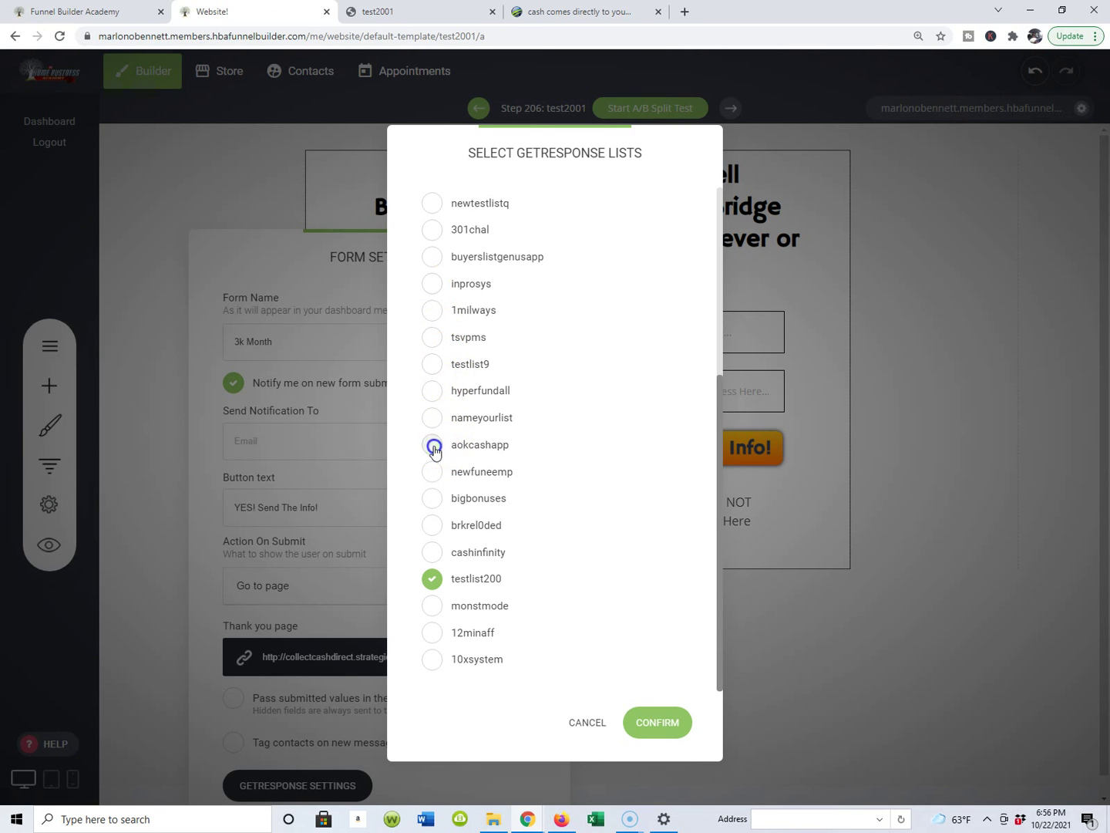
left_click(433, 585)
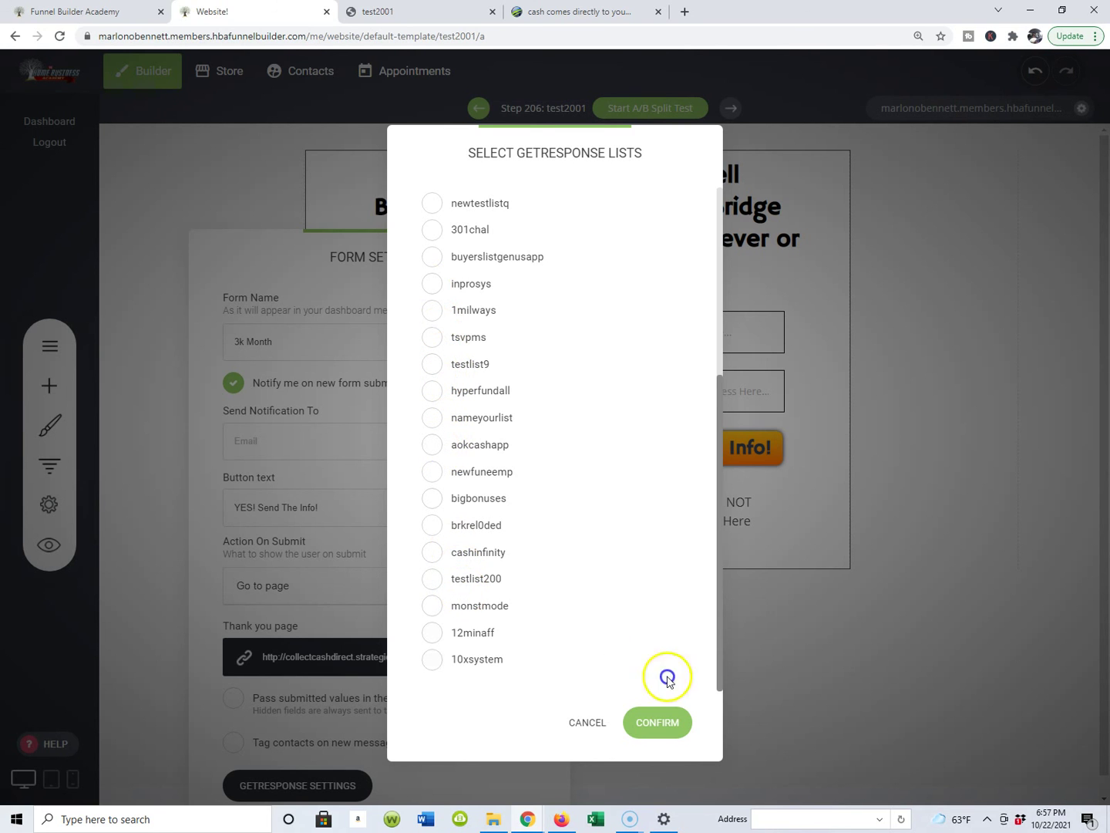
left_click(665, 724)
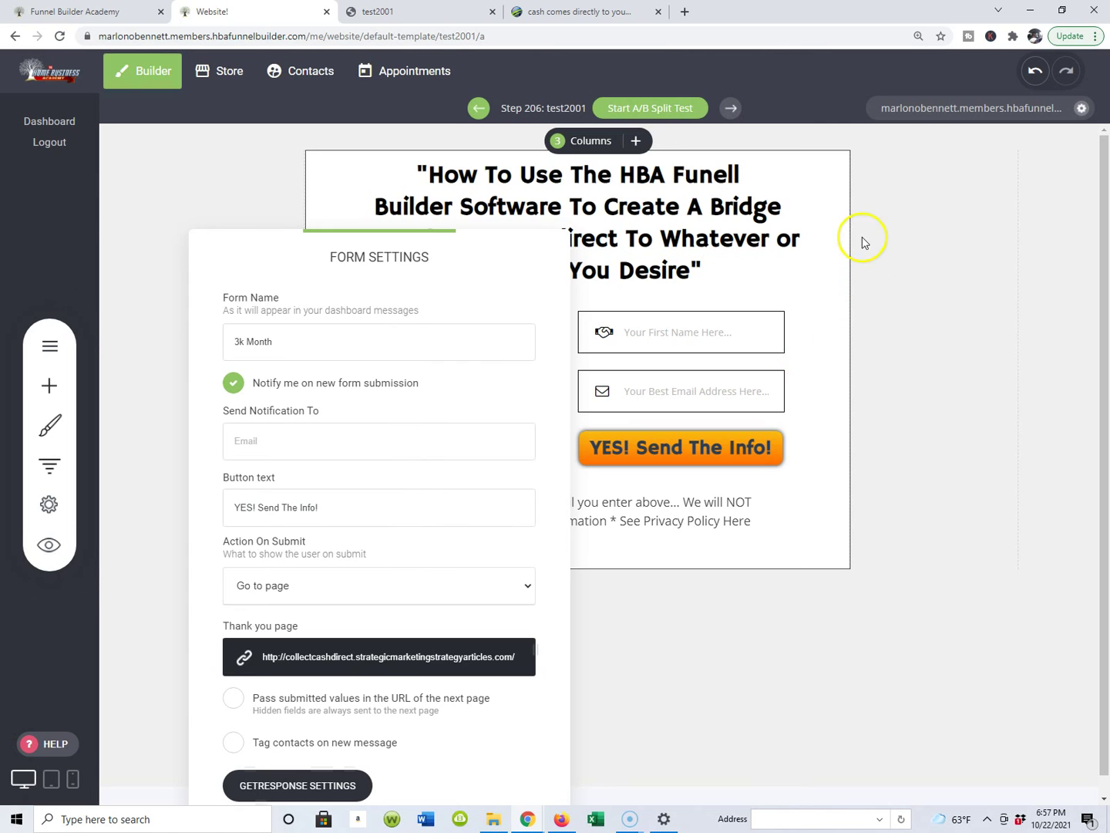
left_click(913, 201)
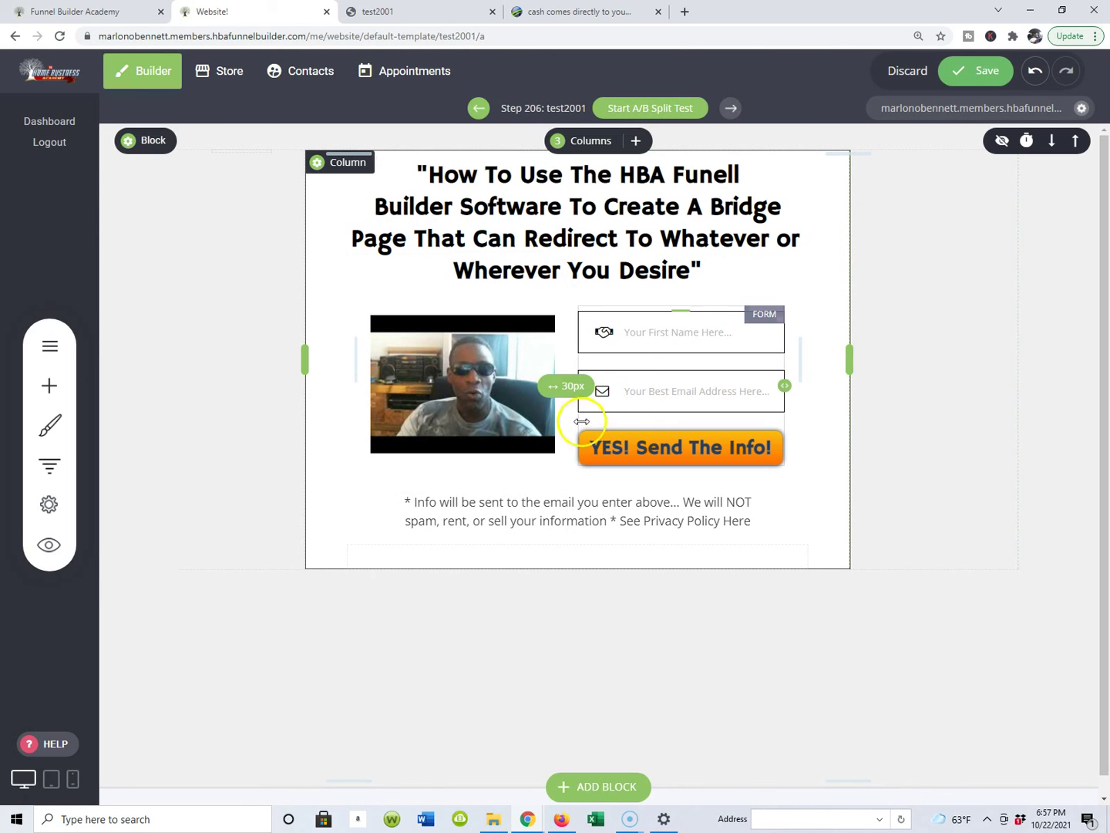
left_click(641, 389)
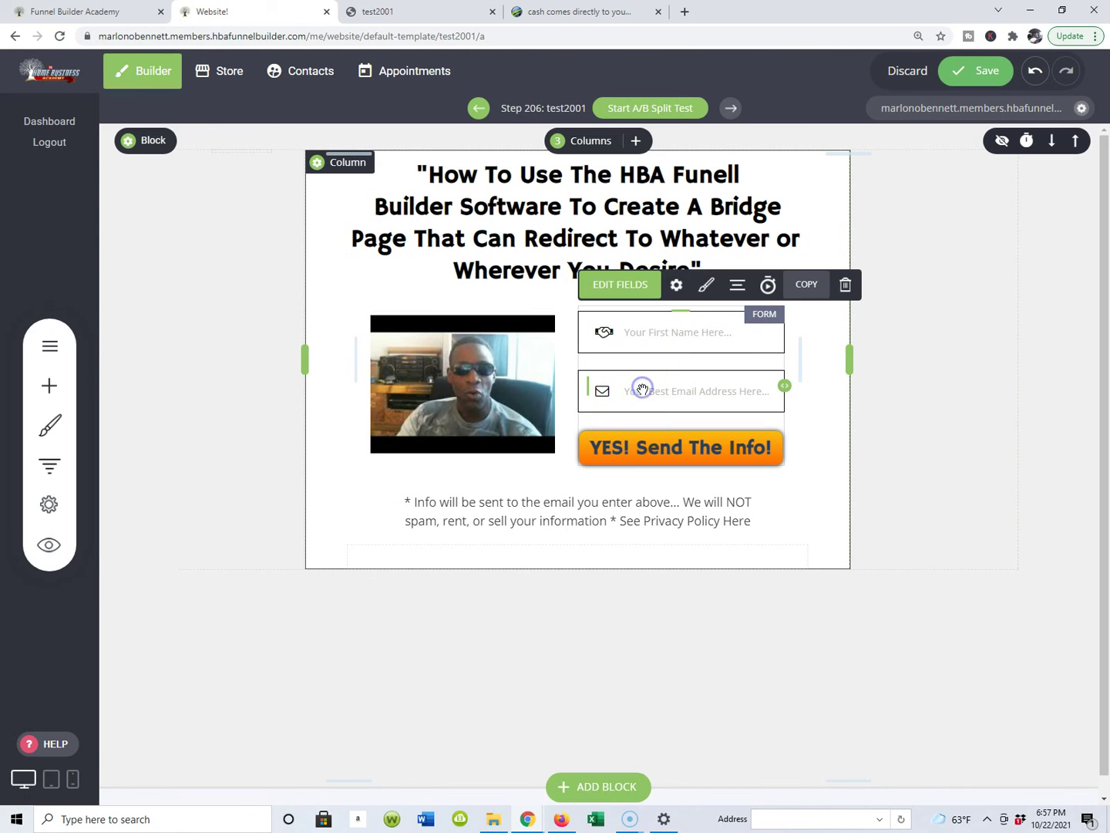
left_click(677, 284)
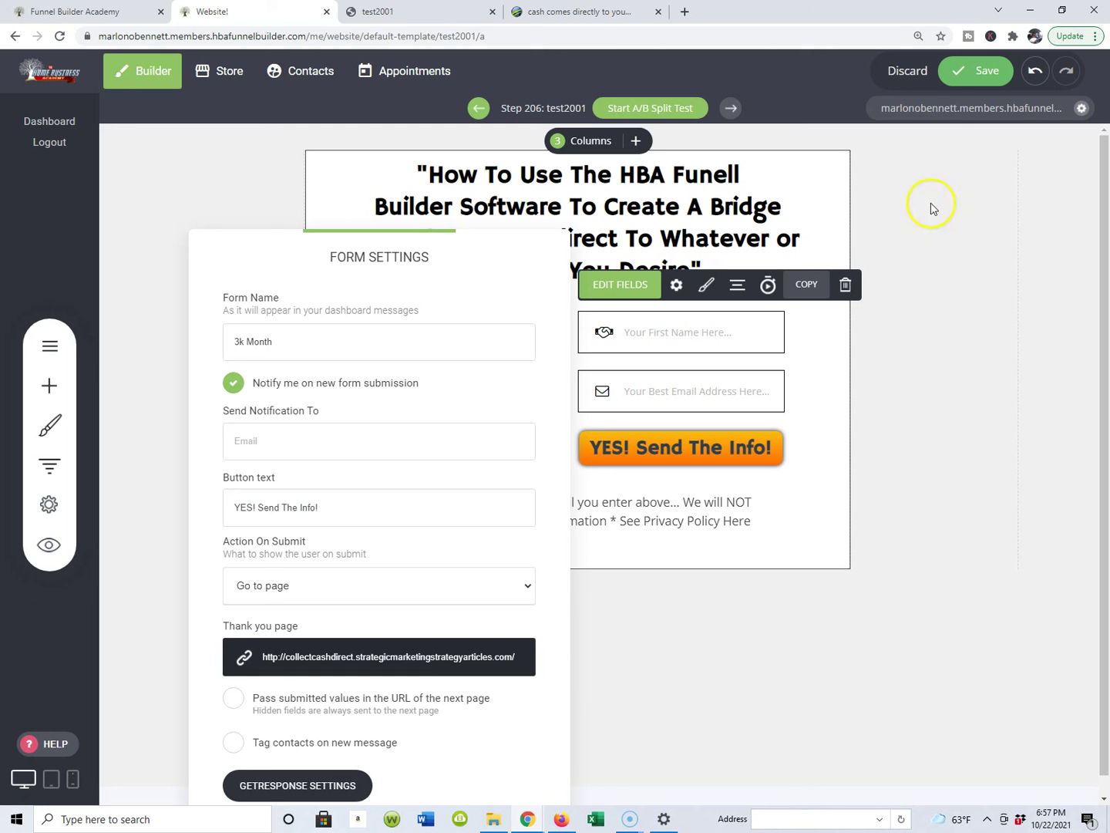
Step: Save the test2001 lead capture page
left_click(983, 74)
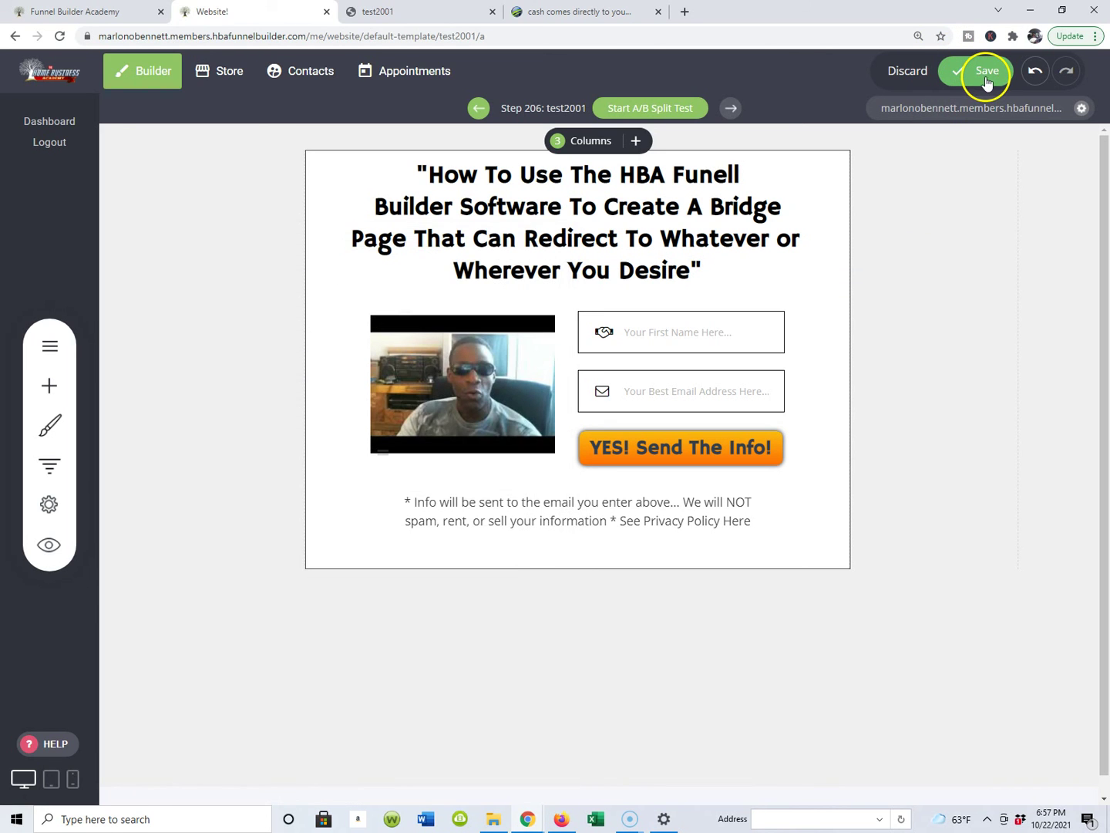